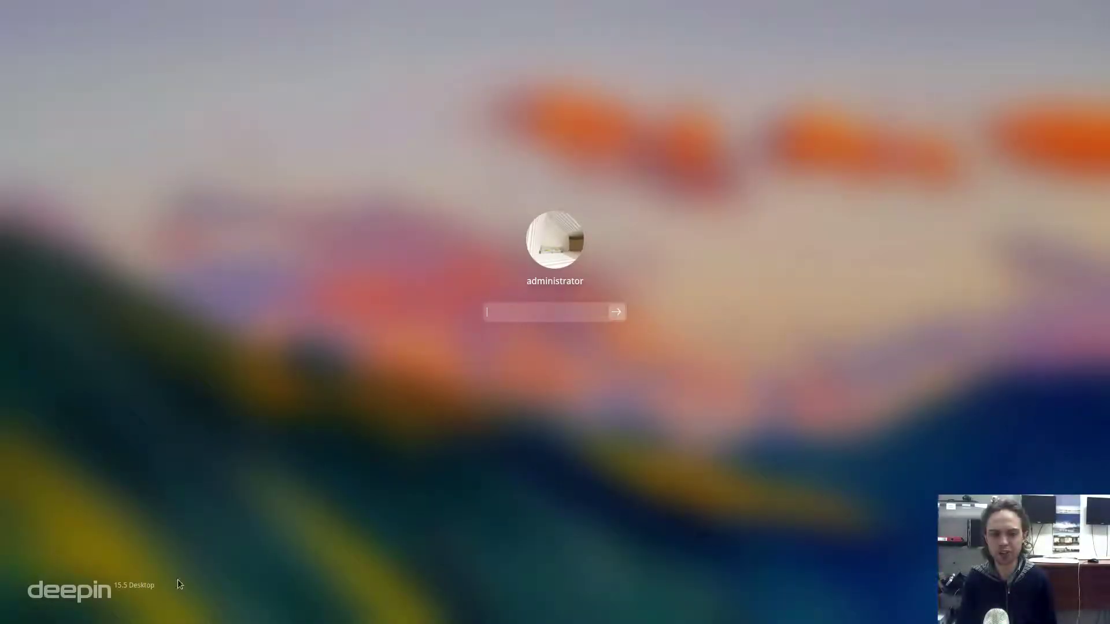
Log in by entering the account password on the login screen
{"action": "type", "text": "********"}
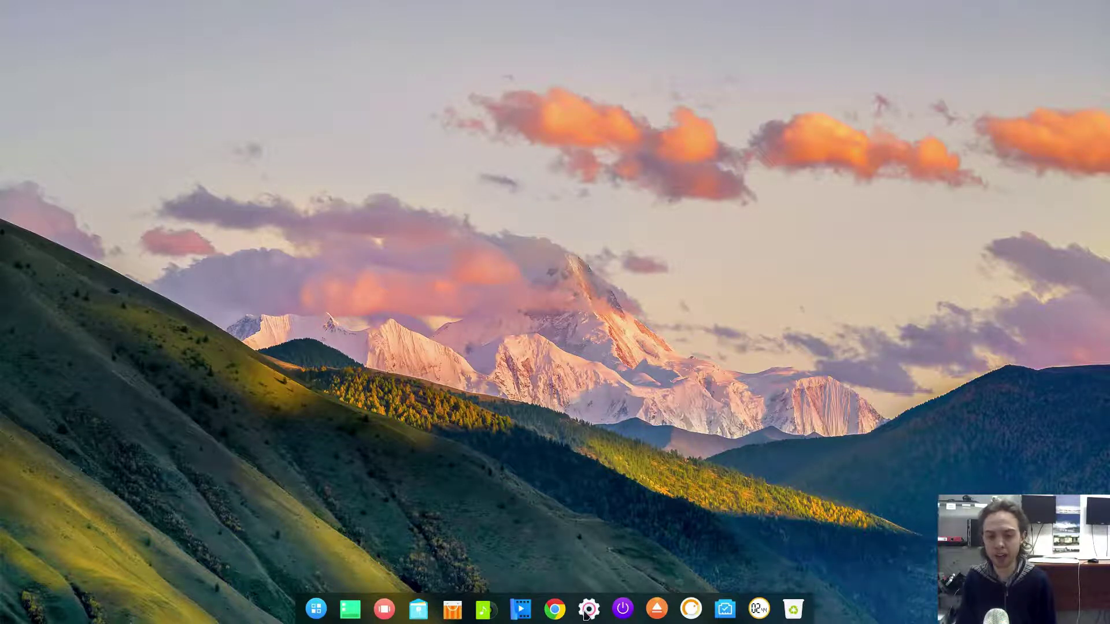
Open the Control Center panel, page through weather and notifications, then open All Settings
{"action": "left_click", "coordinate": [586, 614]}
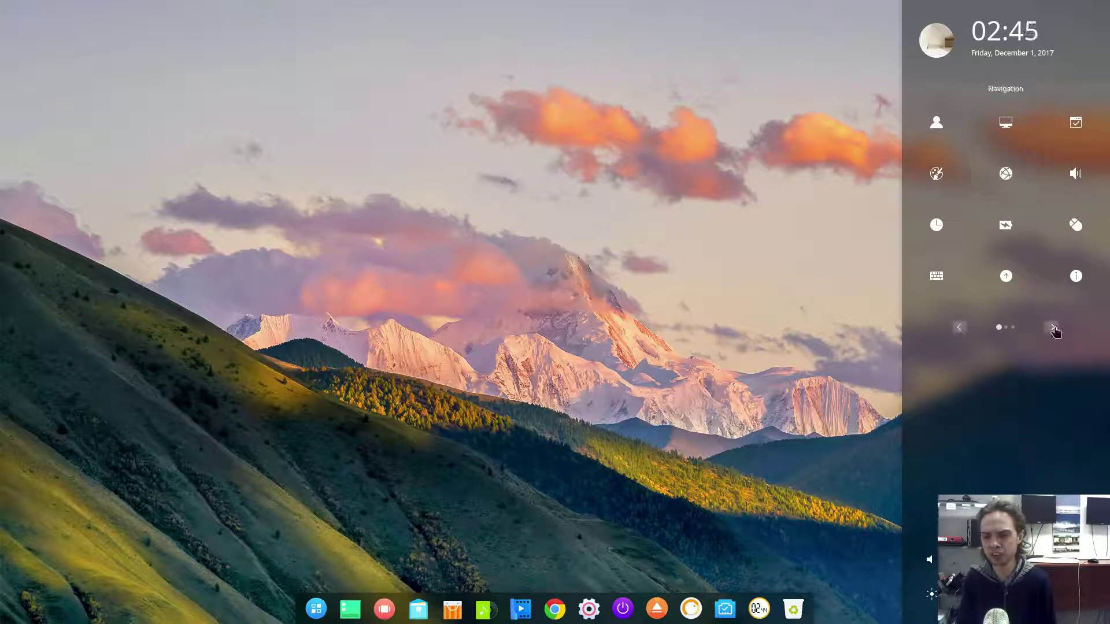
{"action": "left_click", "coordinate": [1052, 327]}
{"action": "left_click", "coordinate": [1052, 328]}
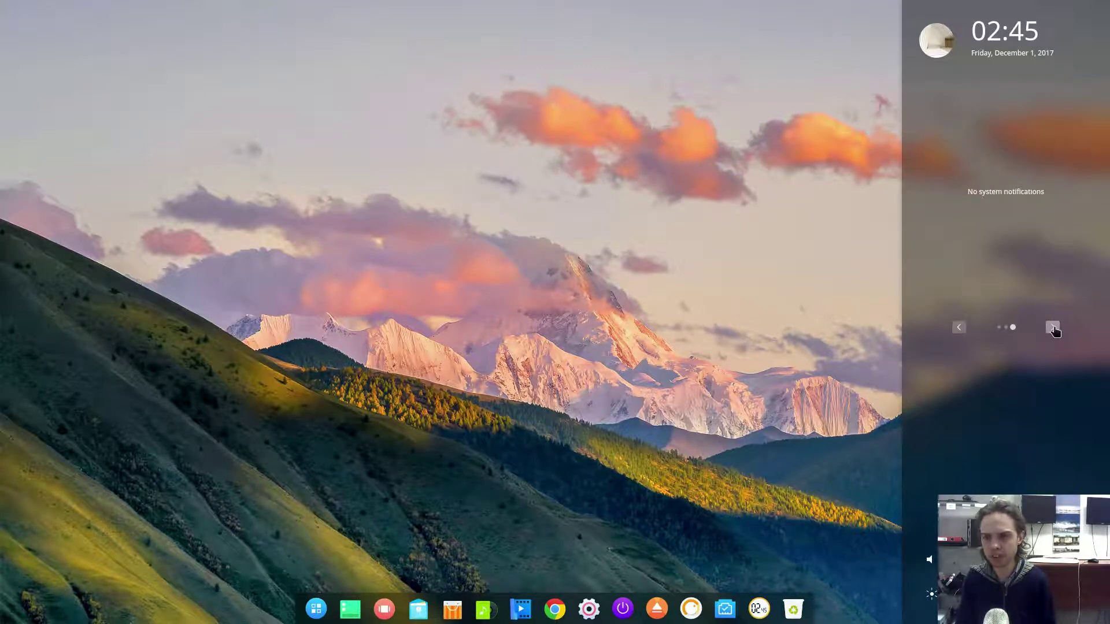
{"action": "left_click", "coordinate": [960, 328]}
{"action": "left_click", "coordinate": [960, 327]}
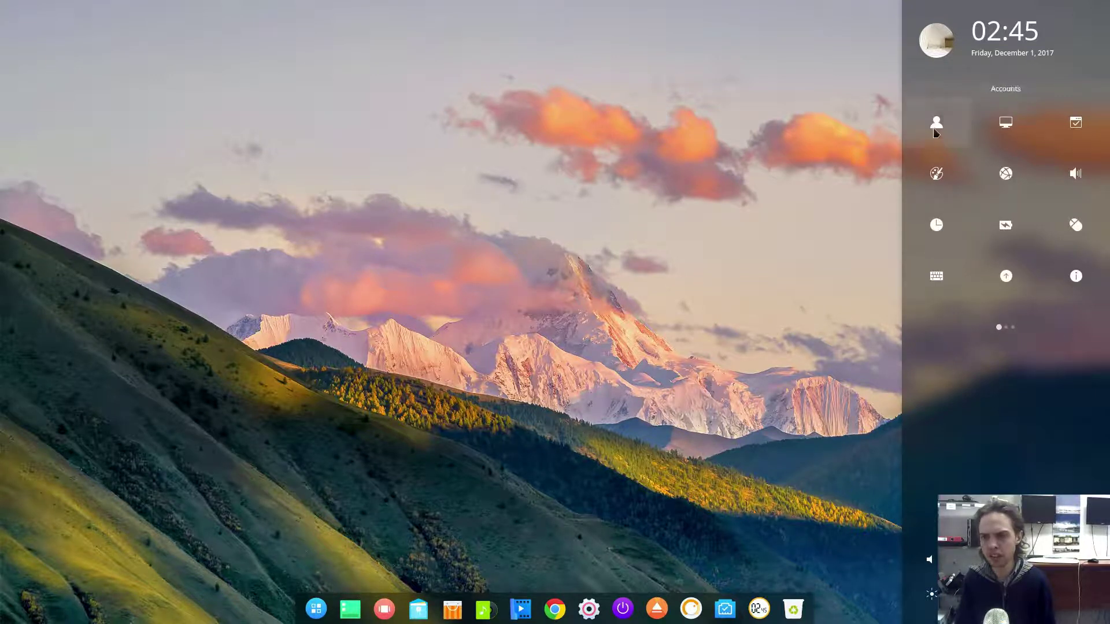
{"action": "left_click", "coordinate": [936, 124]}
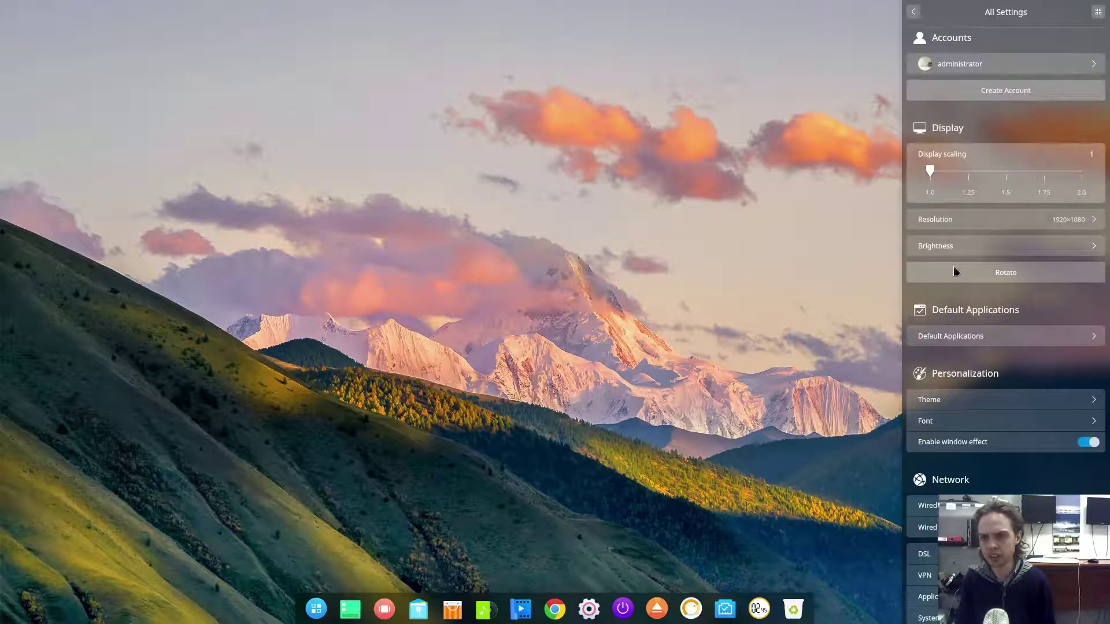
Set the icon theme to Marea under Personalization > Theme, then scroll through All Settings
{"action": "left_click", "coordinate": [942, 400]}
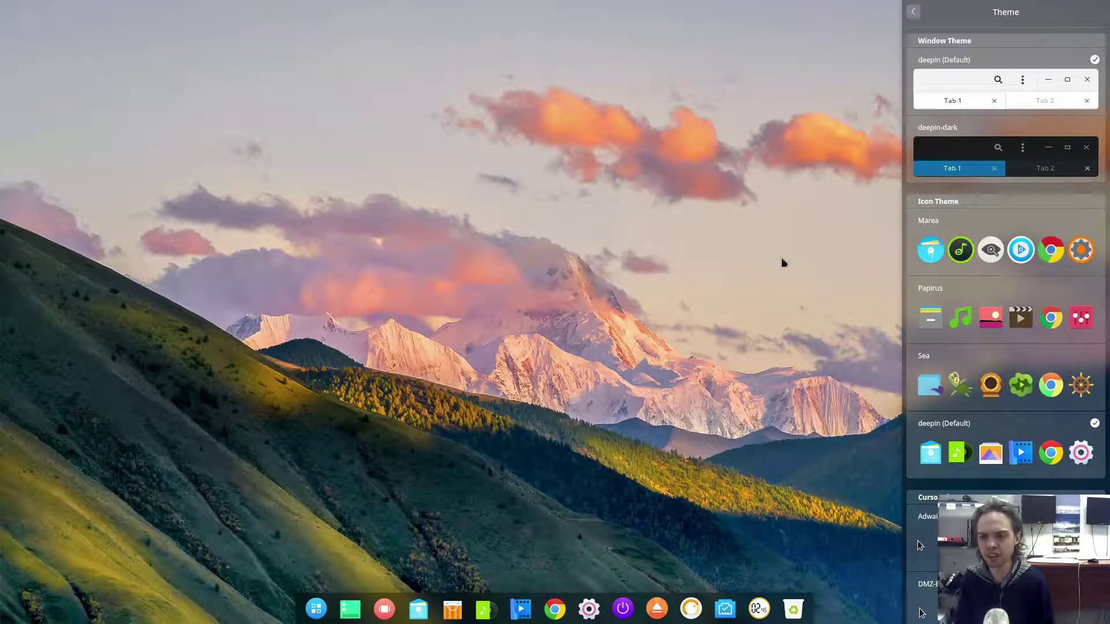
{"action": "left_click", "coordinate": [987, 253]}
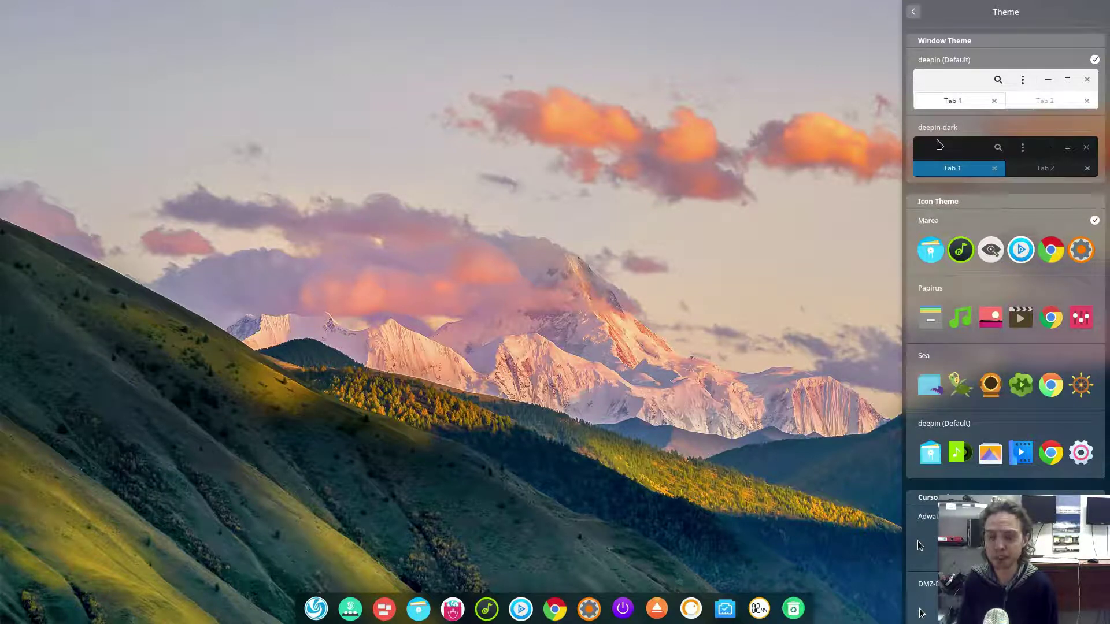
{"action": "left_click", "coordinate": [914, 11]}
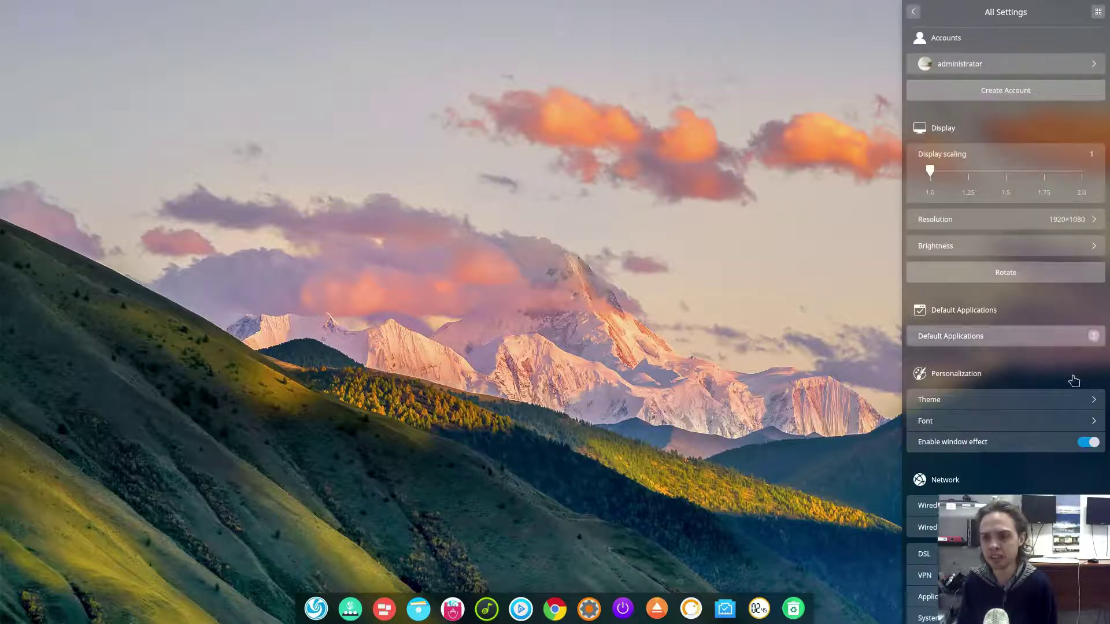
{"action": "scroll", "coordinate": [1073, 380], "scroll_direction": "down", "scroll_amount": 15}
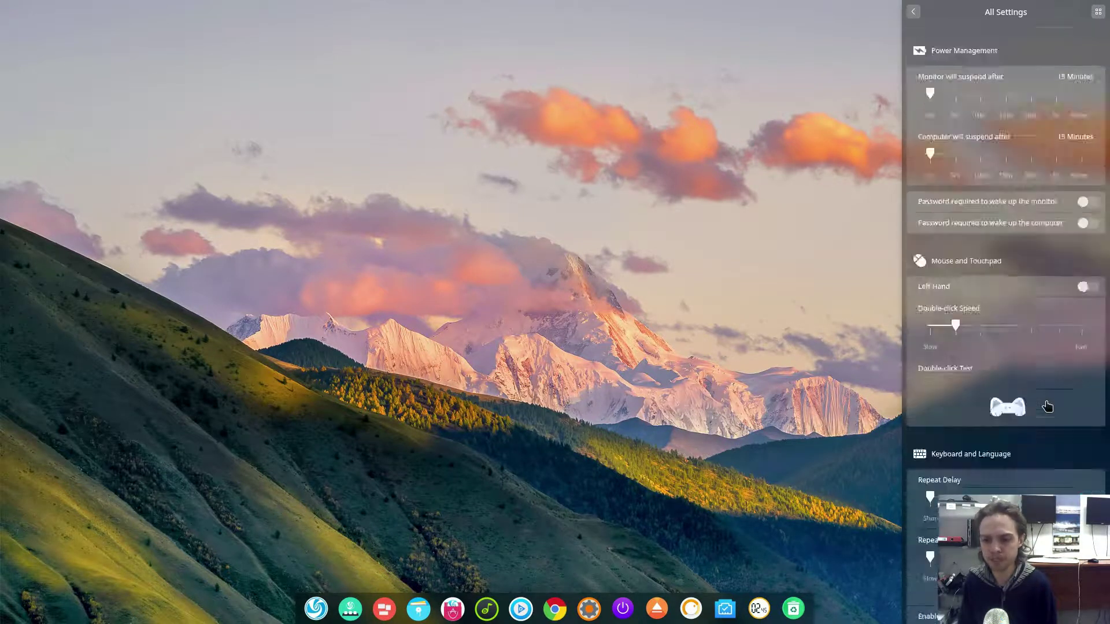
{"action": "scroll", "coordinate": [1047, 407], "scroll_direction": "down", "scroll_amount": 8}
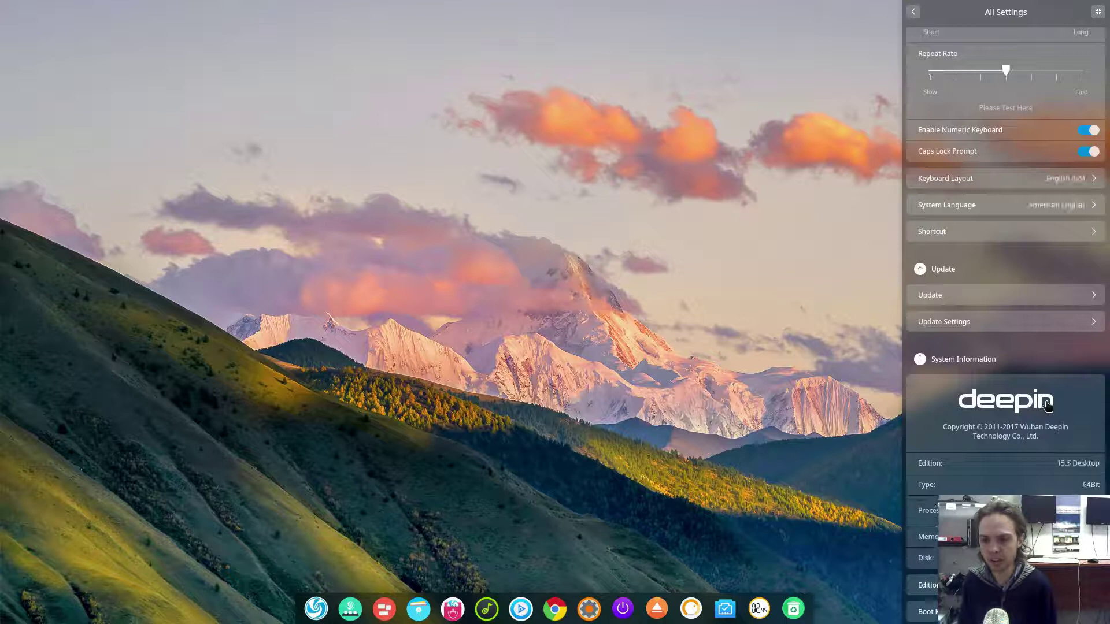
Open a terminal in the Desktop folder and run sudo apt update vlc with the account password
{"action": "left_click", "coordinate": [659, 381]}
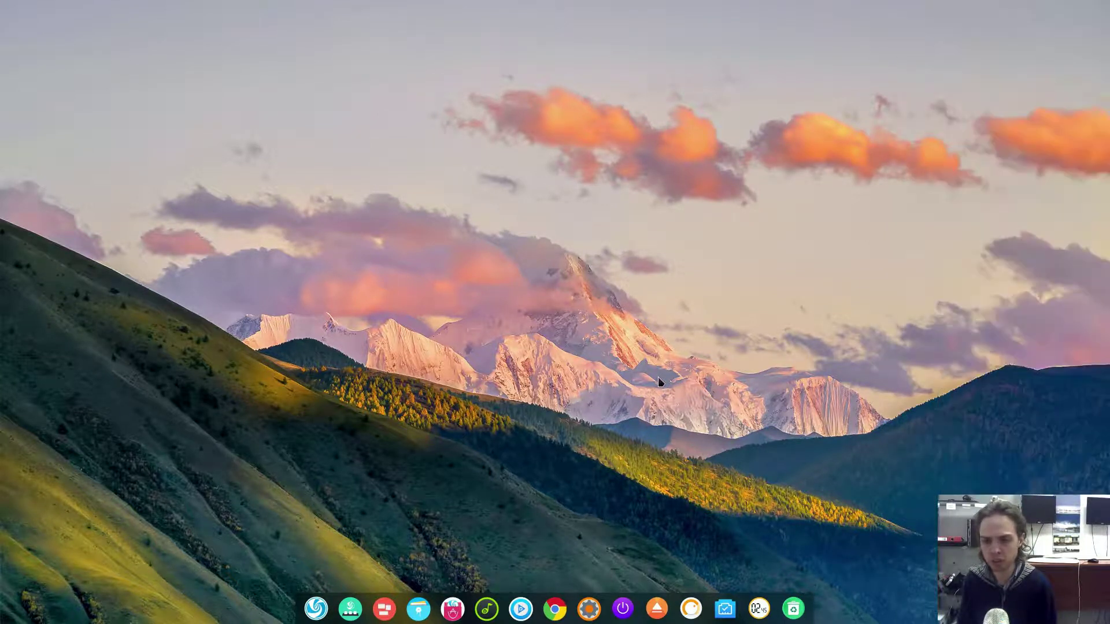
{"action": "right_click", "coordinate": [659, 381]}
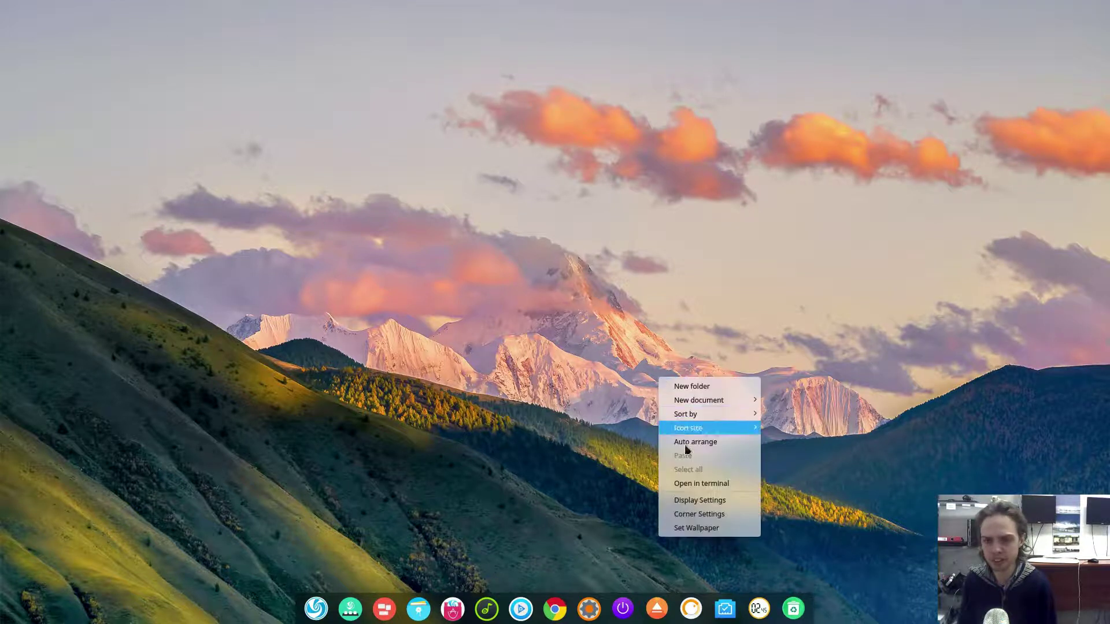
{"action": "left_click", "coordinate": [688, 485]}
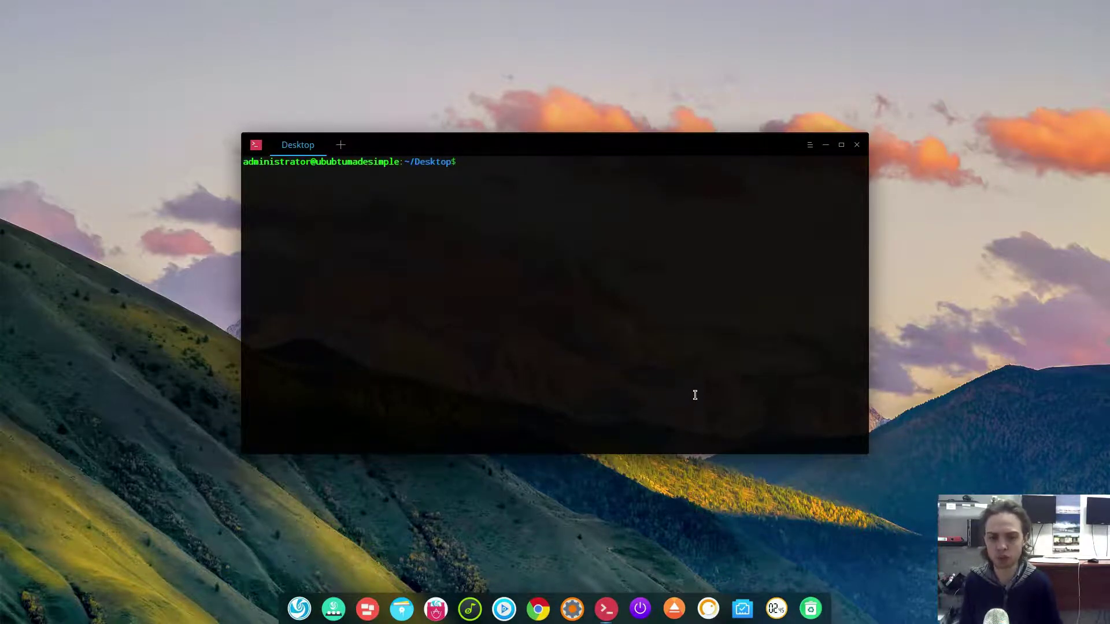
{"action": "type", "text": "udo apt"}
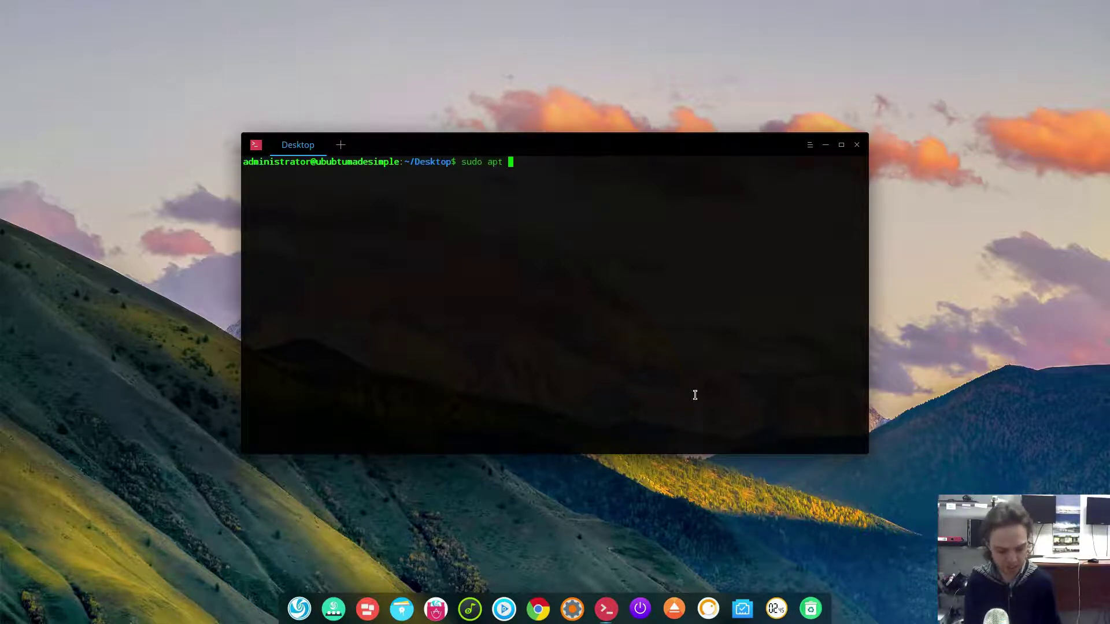
{"action": "type", "text": " update "}
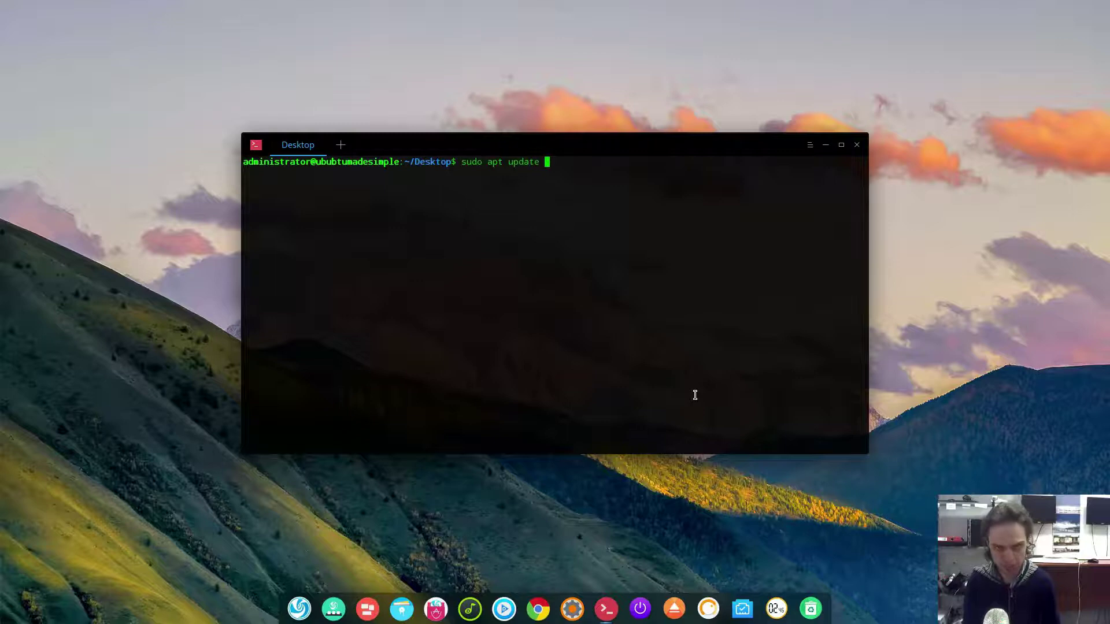
{"action": "type", "text": "vlc"}
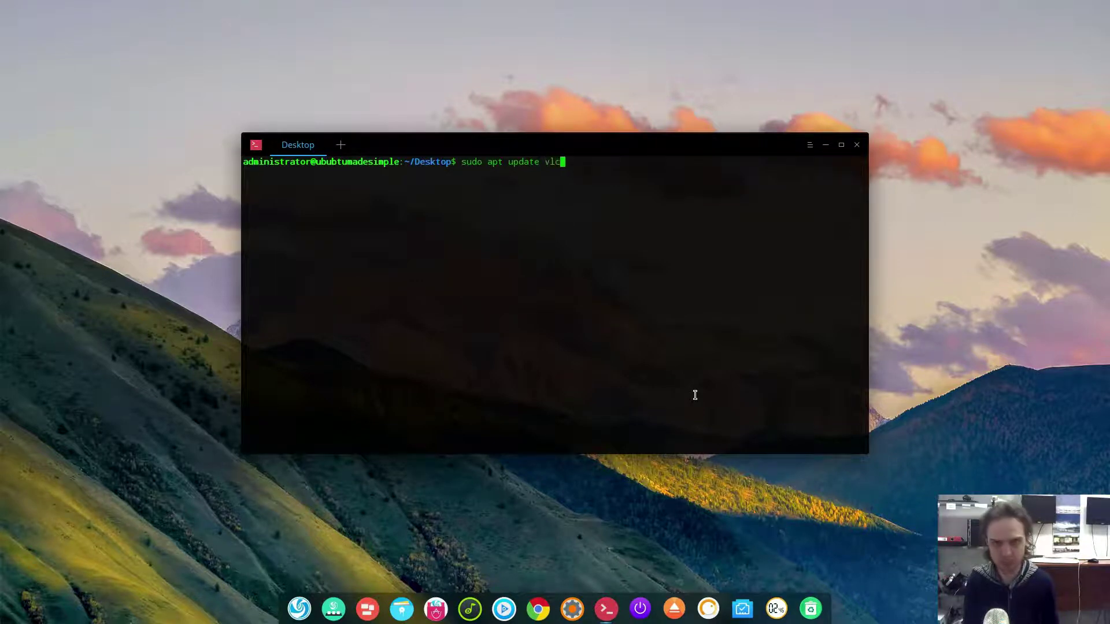
{"action": "key", "text": "Return"}
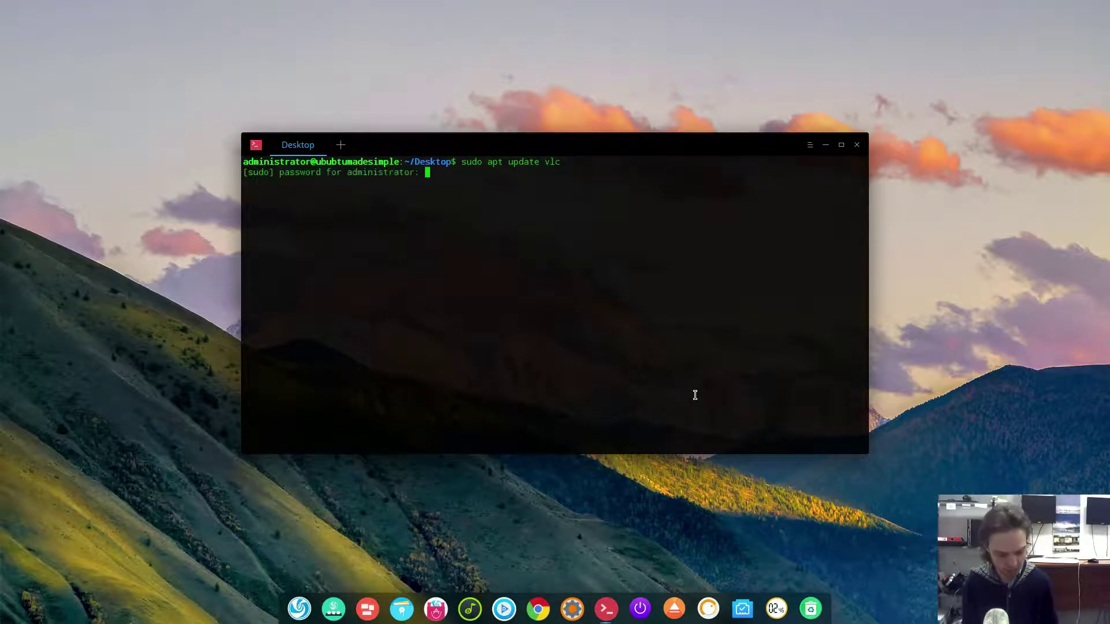
{"action": "key", "text": "Return"}
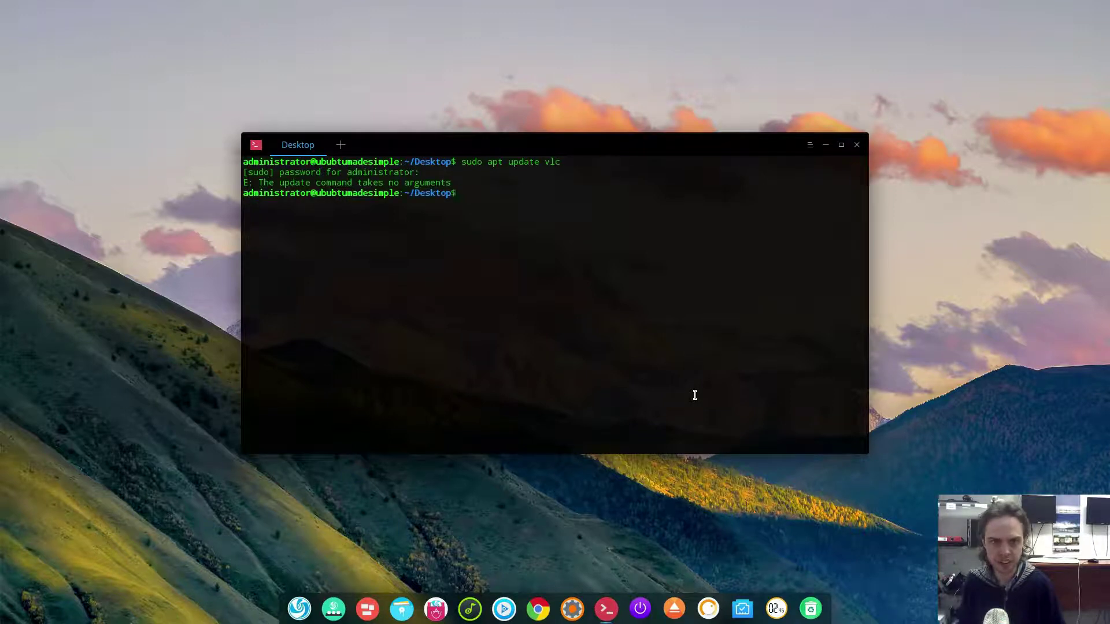
Change the command to sudo apt install vlc and run it
{"action": "key", "text": "Up"}
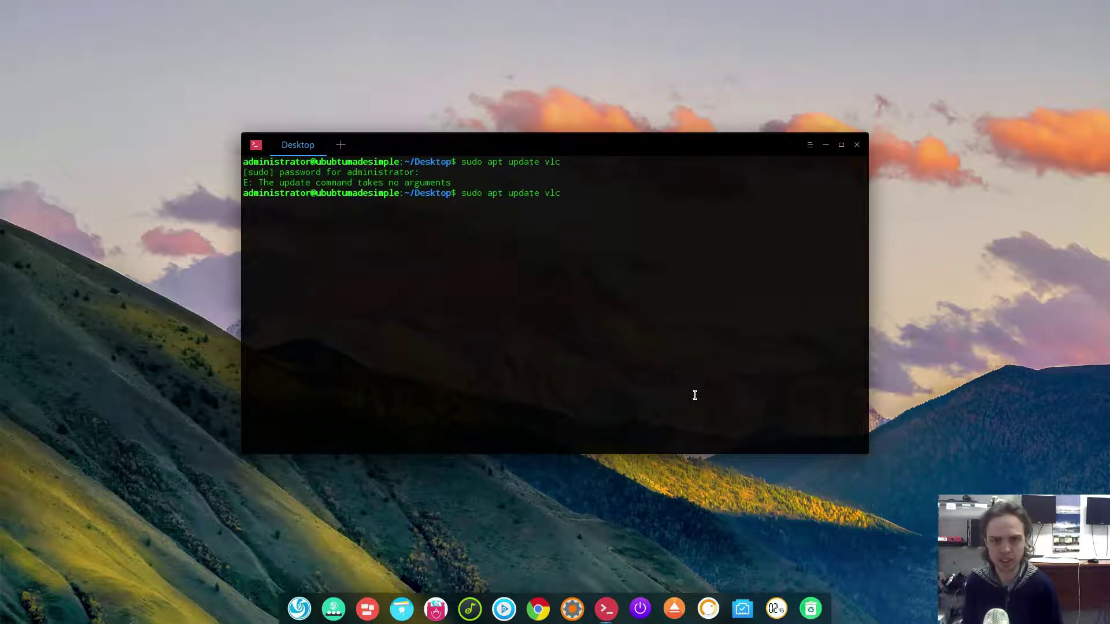
{"action": "key", "text": "Left"}
{"action": "key", "text": "Left"}
{"action": "key", "text": "Left"}
{"action": "key", "text": "Left"}
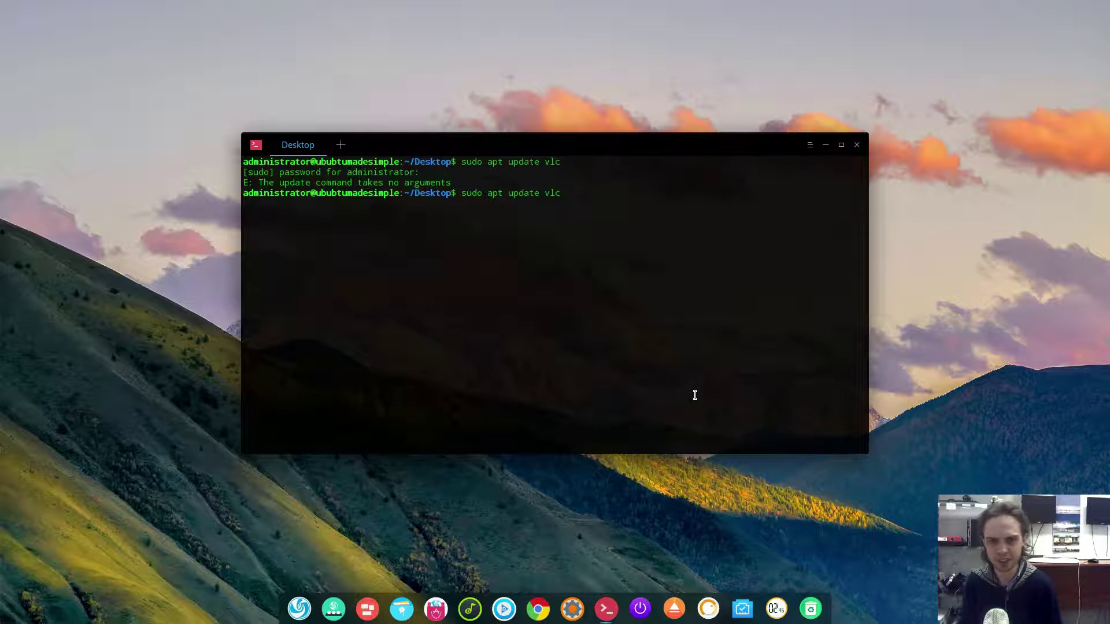
{"action": "key", "text": "BackSpace"}
{"action": "key", "text": "BackSpace"}
{"action": "key", "text": "BackSpace"}
{"action": "key", "text": "BackSpace"}
{"action": "key", "text": "BackSpace"}
{"action": "key", "text": "BackSpace"}
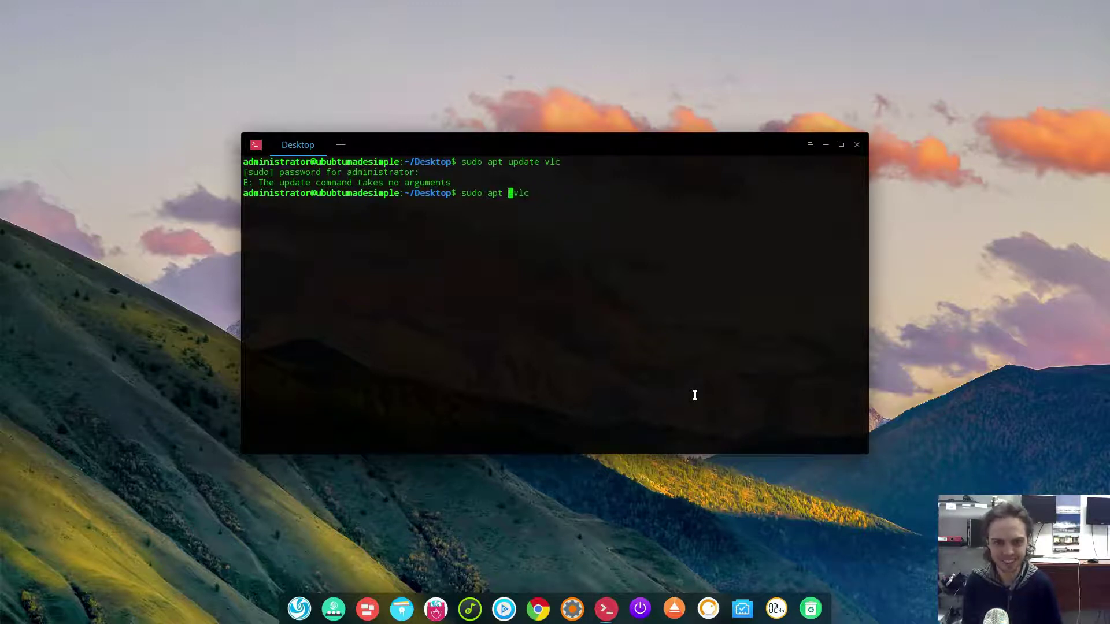
{"action": "type", "text": "install"}
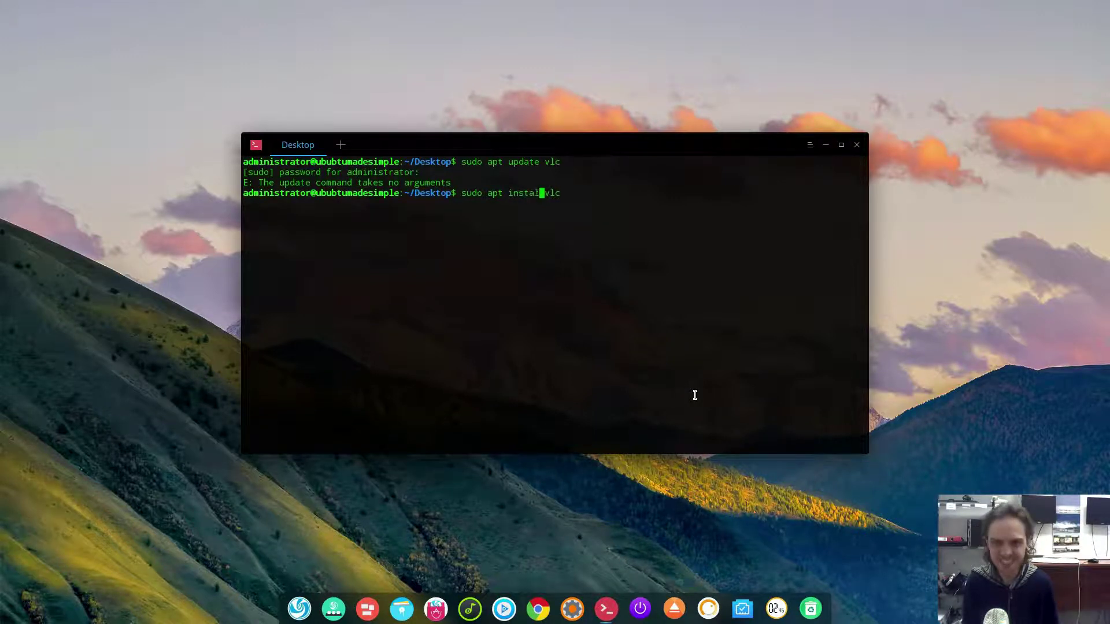
{"action": "key", "text": "Return"}
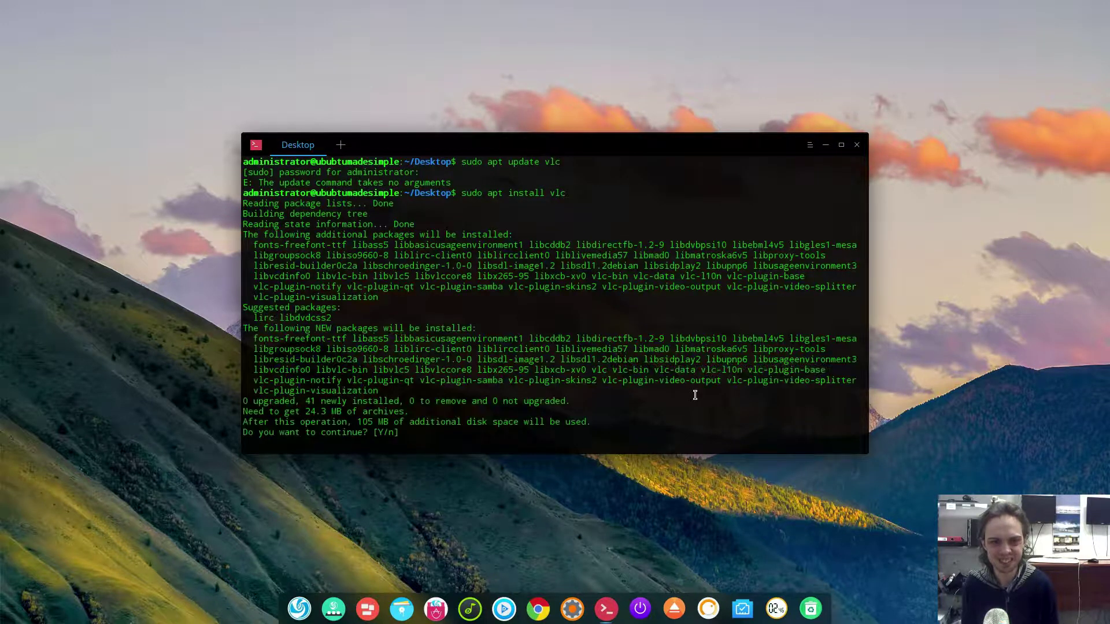
Confirm the vlc install at the Y/n prompt, then minimise the terminal while packages download
{"action": "key", "text": "Return"}
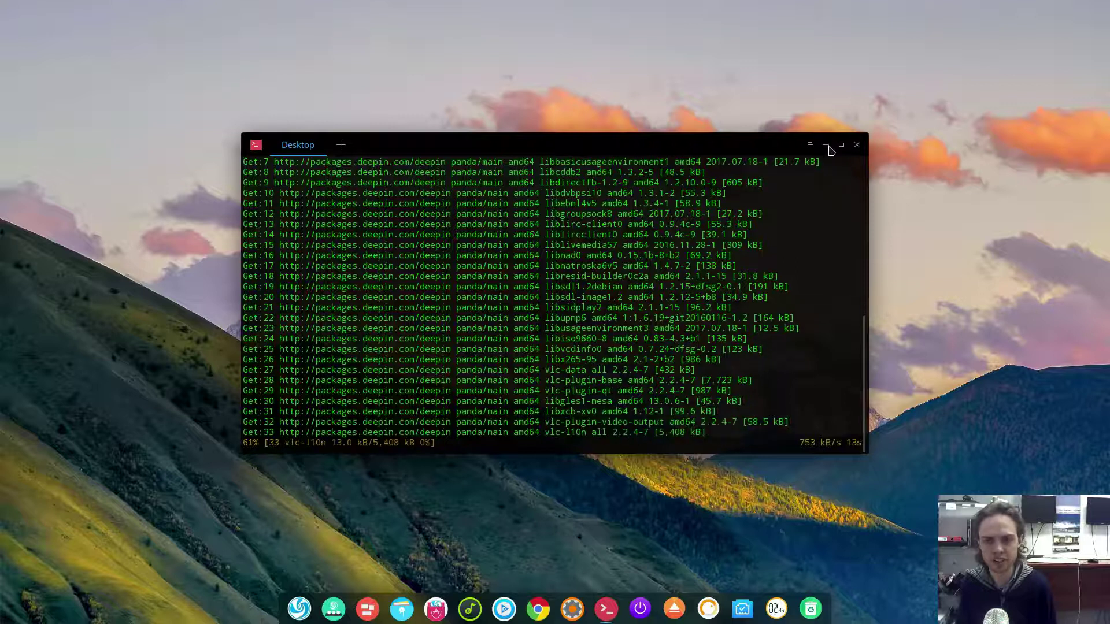
{"action": "left_click", "coordinate": [827, 147]}
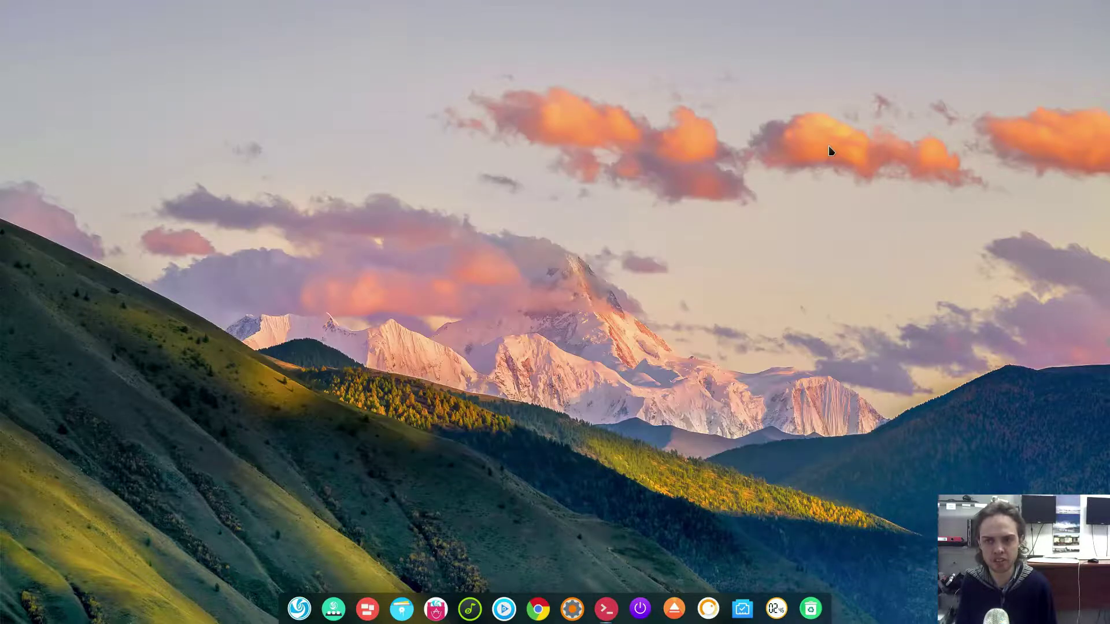
Choose the grassy hillside under sunset clouds as the desktop wallpaper
{"action": "right_click", "coordinate": [575, 295]}
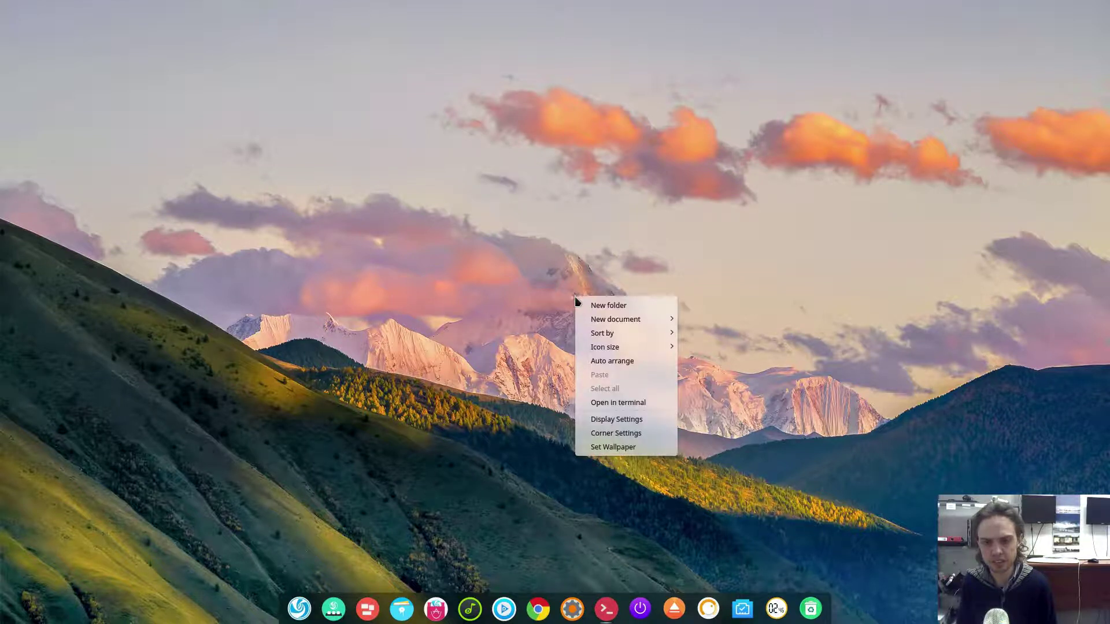
{"action": "left_click", "coordinate": [593, 447]}
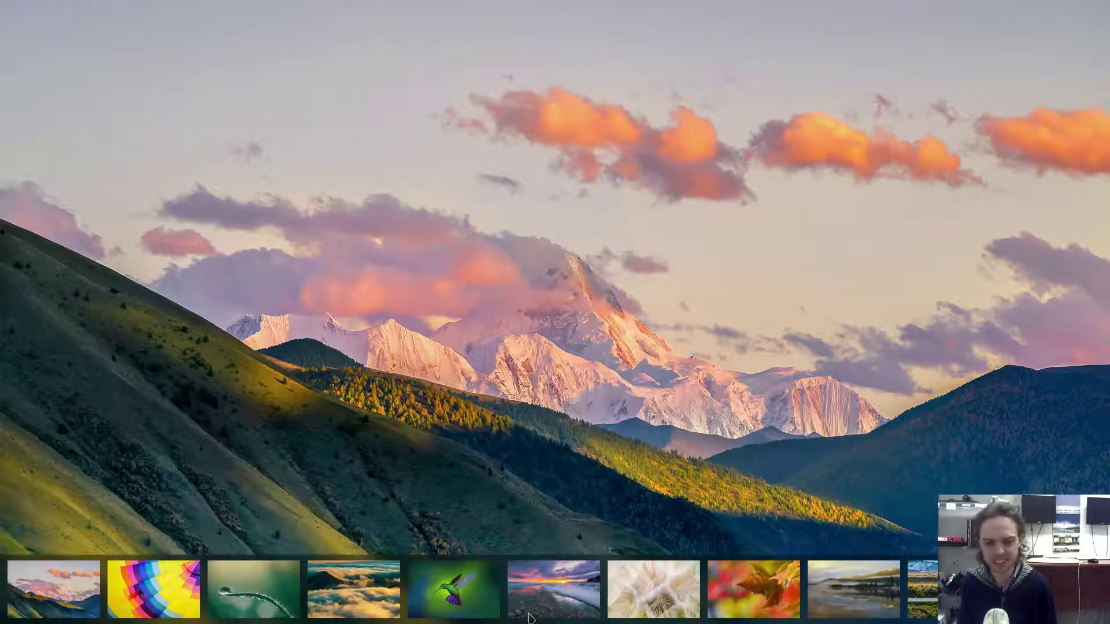
{"action": "scroll", "coordinate": [468, 589], "scroll_direction": "down", "scroll_amount": 10}
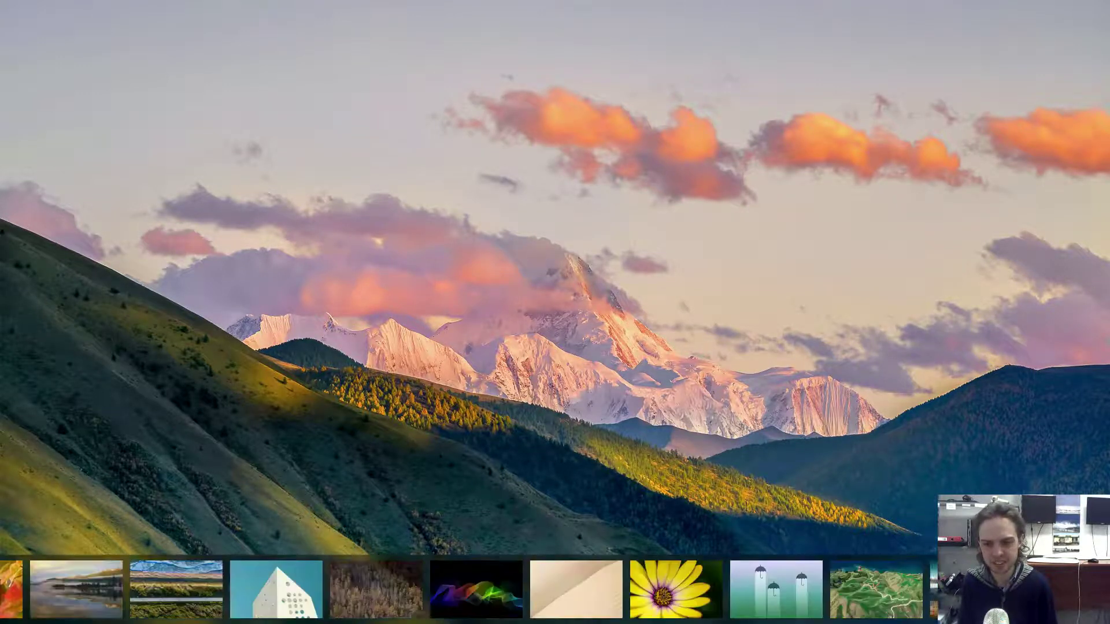
{"action": "mouse_move", "coordinate": [50, 589]}
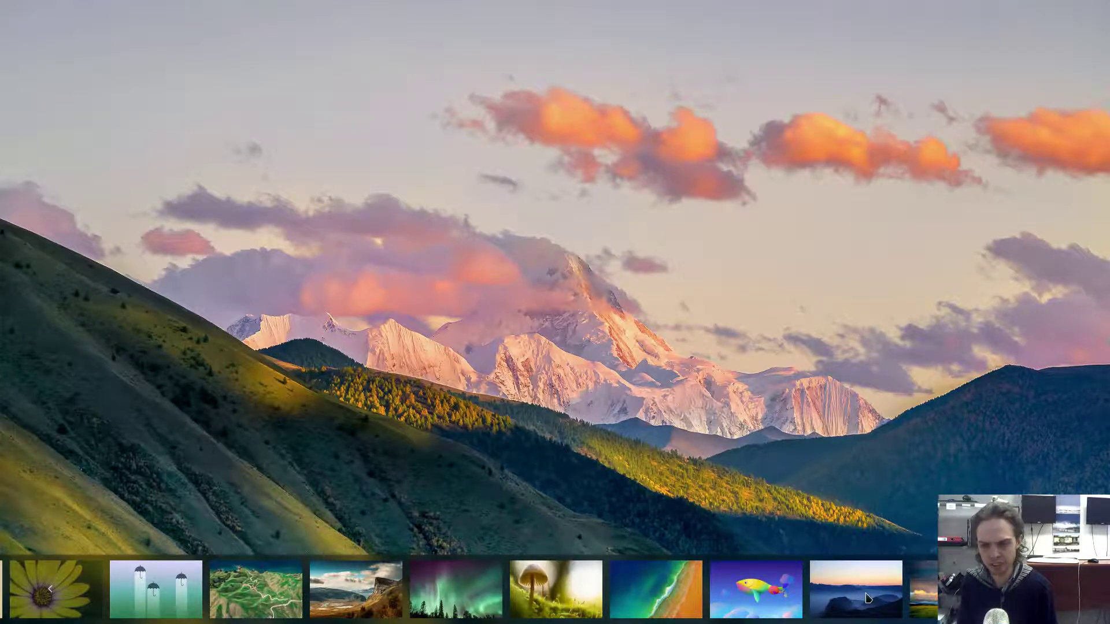
{"action": "left_click", "coordinate": [923, 588]}
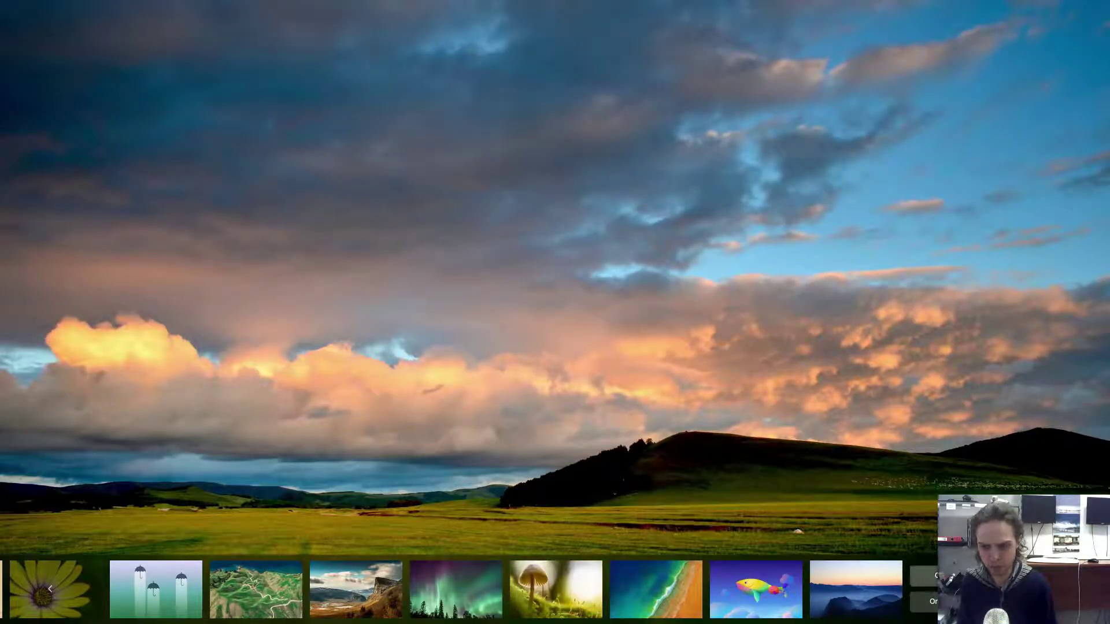
{"action": "left_click", "coordinate": [756, 453]}
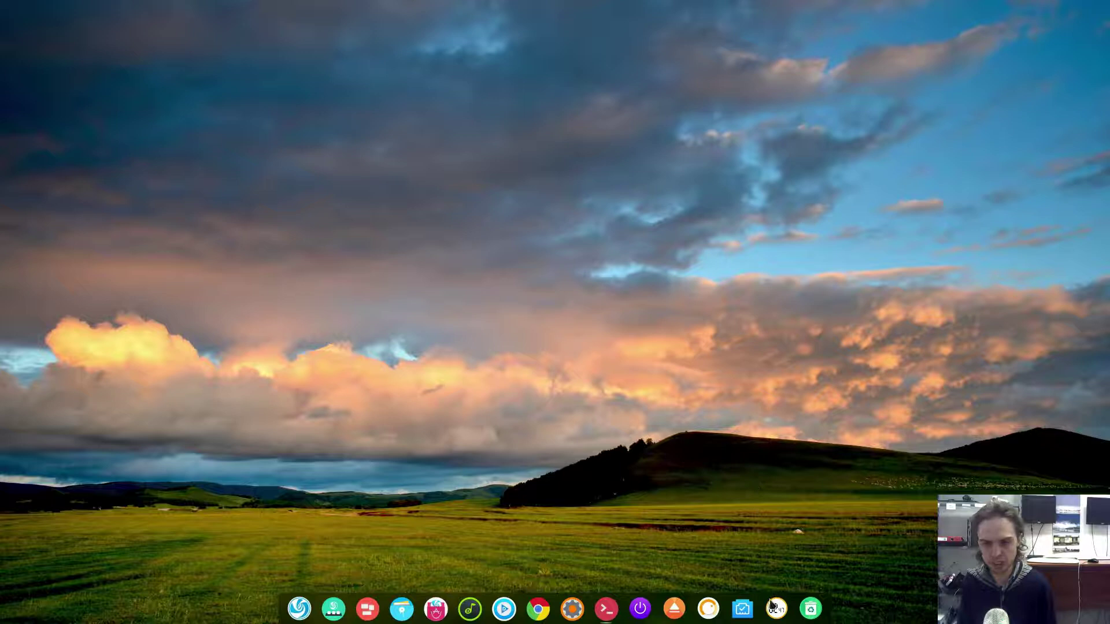
Check today's date in Calendar, close it, and switch the dock to Efficient Mode
{"action": "mouse_move", "coordinate": [775, 609]}
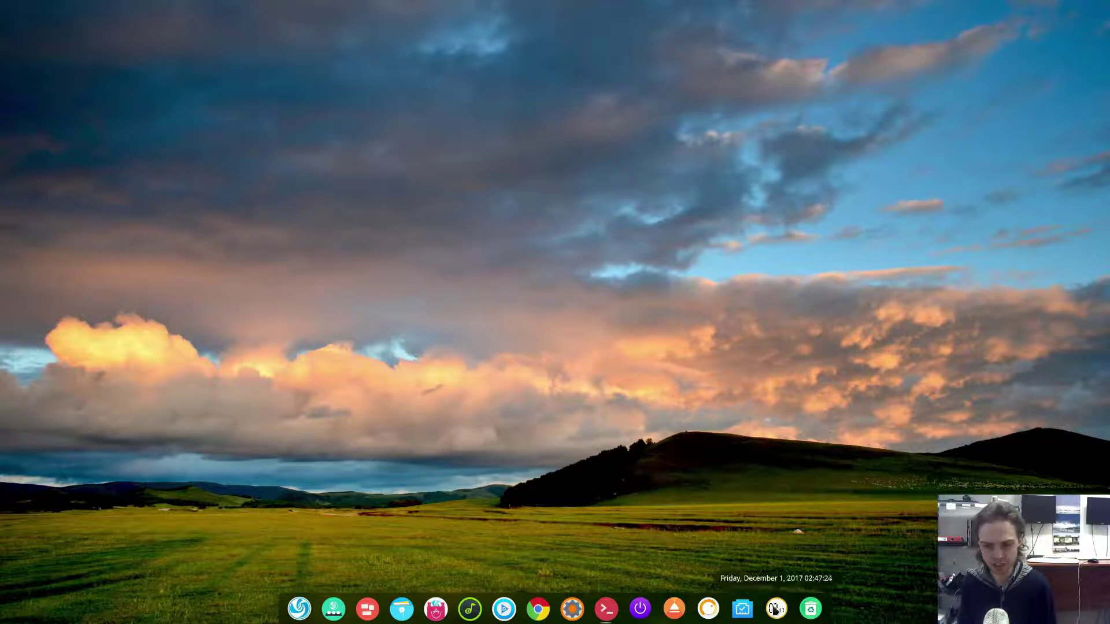
{"action": "left_click", "coordinate": [776, 609]}
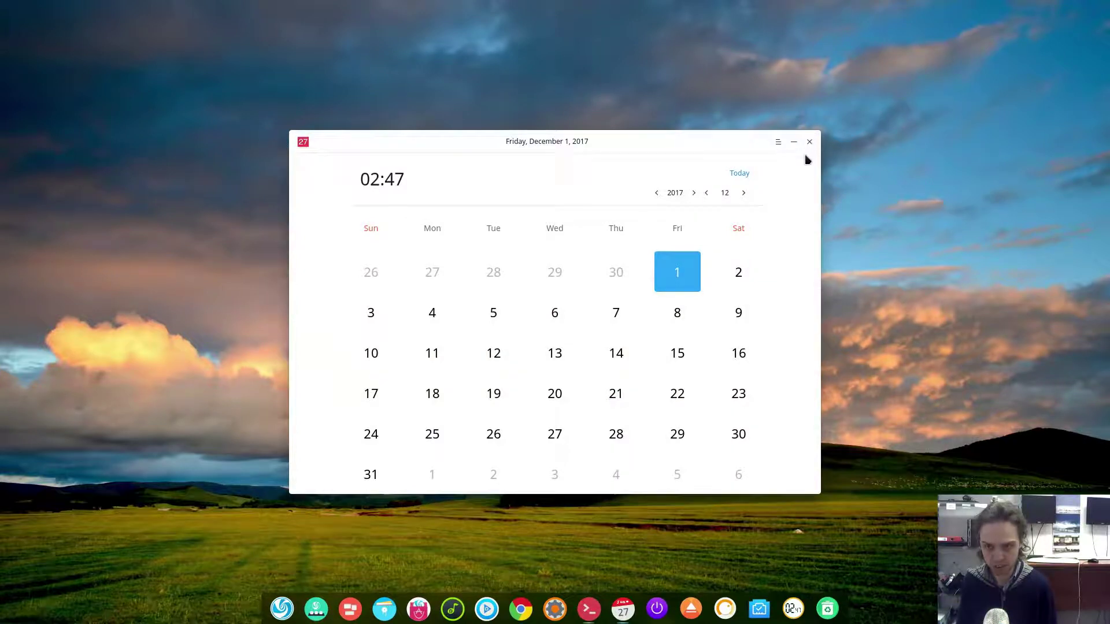
{"action": "key", "text": "alt+F4"}
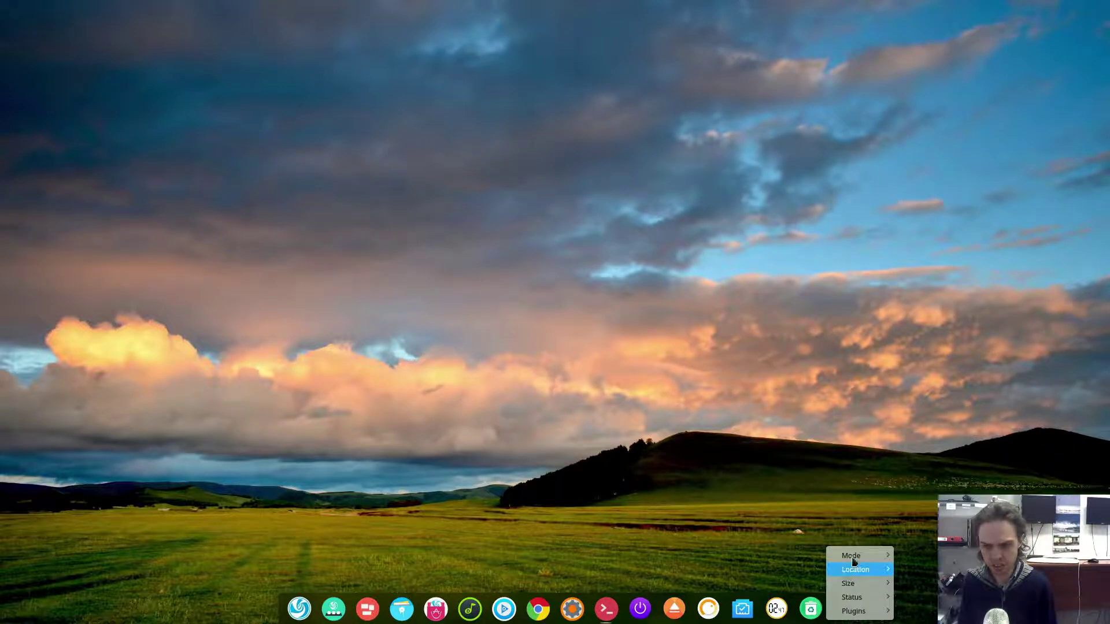
{"action": "mouse_move", "coordinate": [854, 557]}
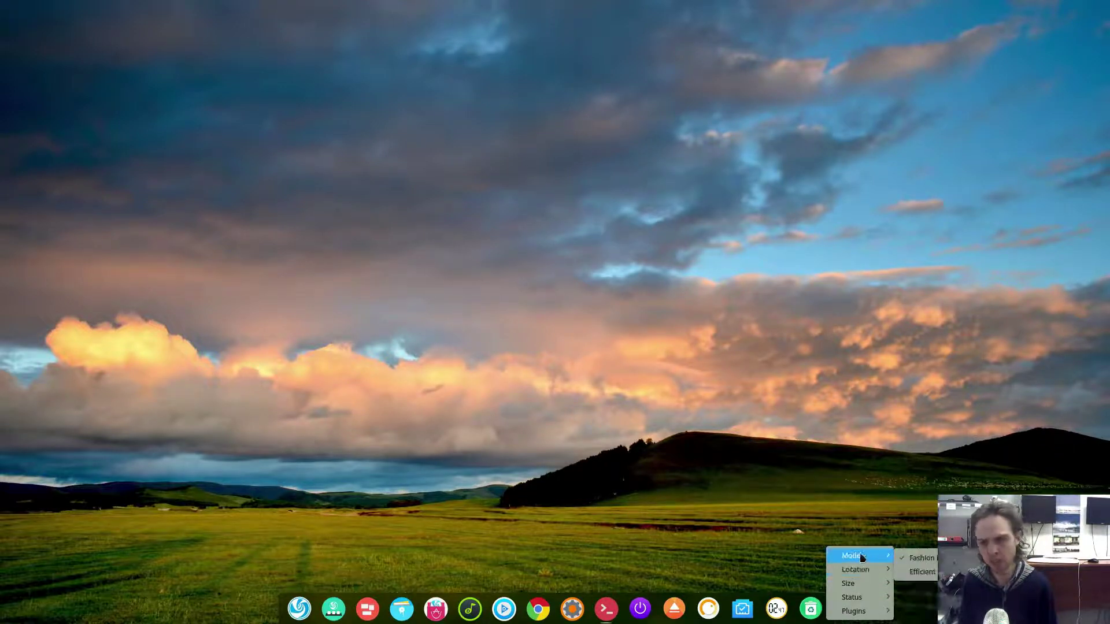
{"action": "left_click", "coordinate": [907, 575]}
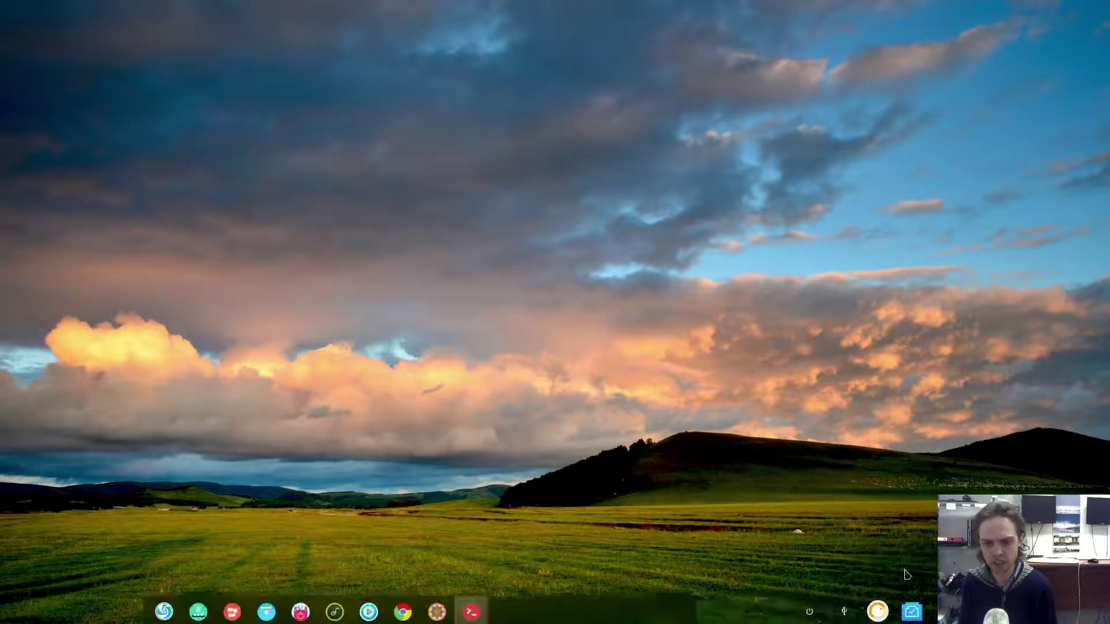
Switch the dock back to Fashion Mode
{"action": "right_click", "coordinate": [630, 620]}
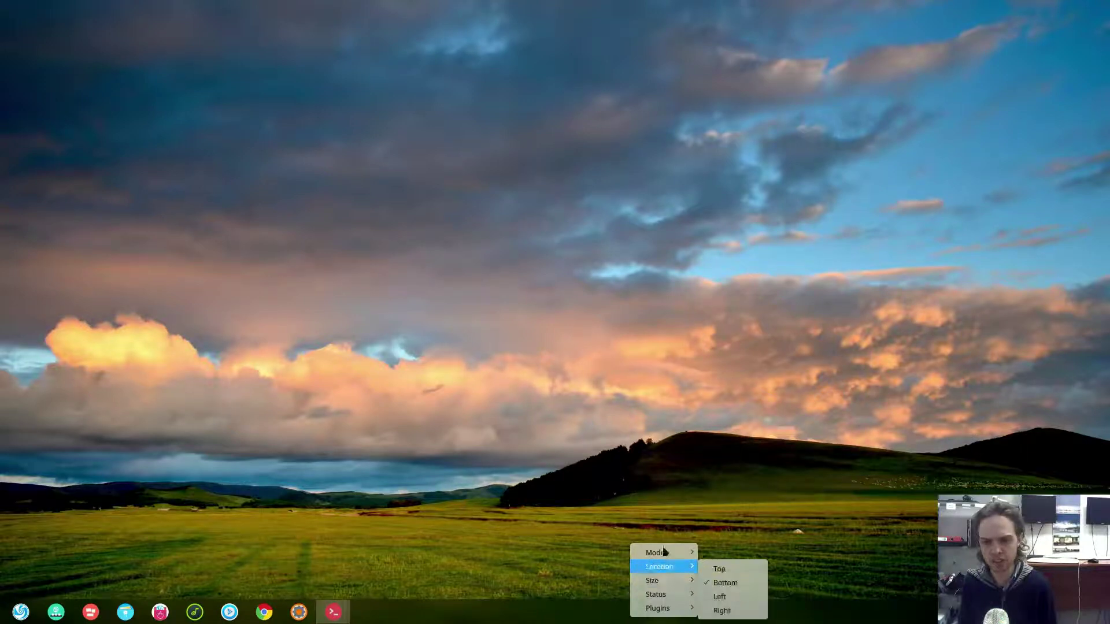
{"action": "mouse_move", "coordinate": [664, 552]}
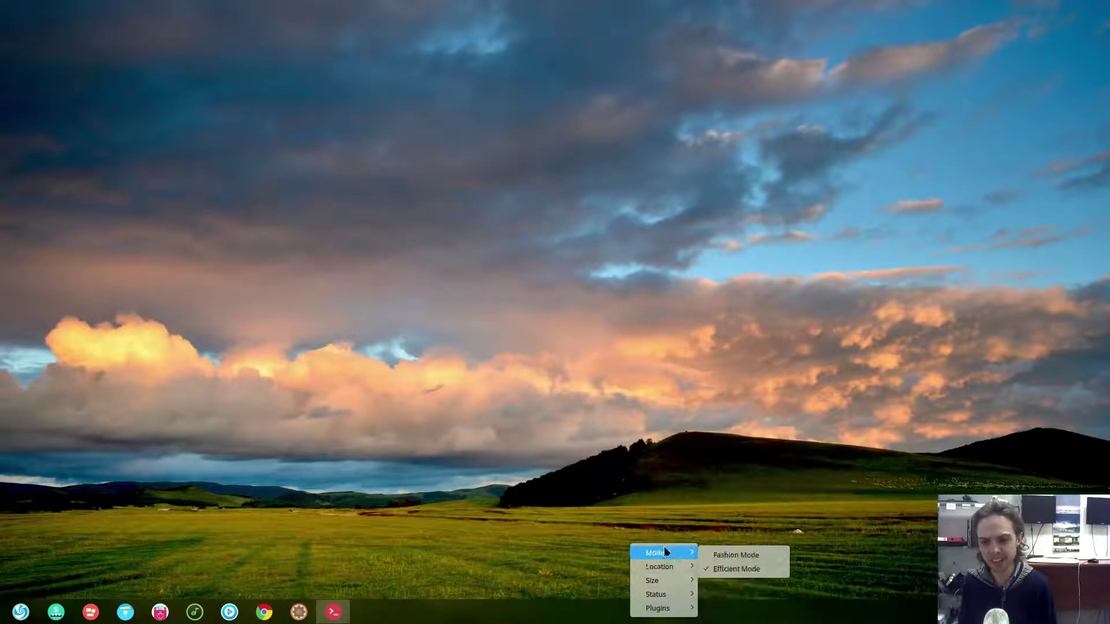
{"action": "left_click", "coordinate": [727, 555]}
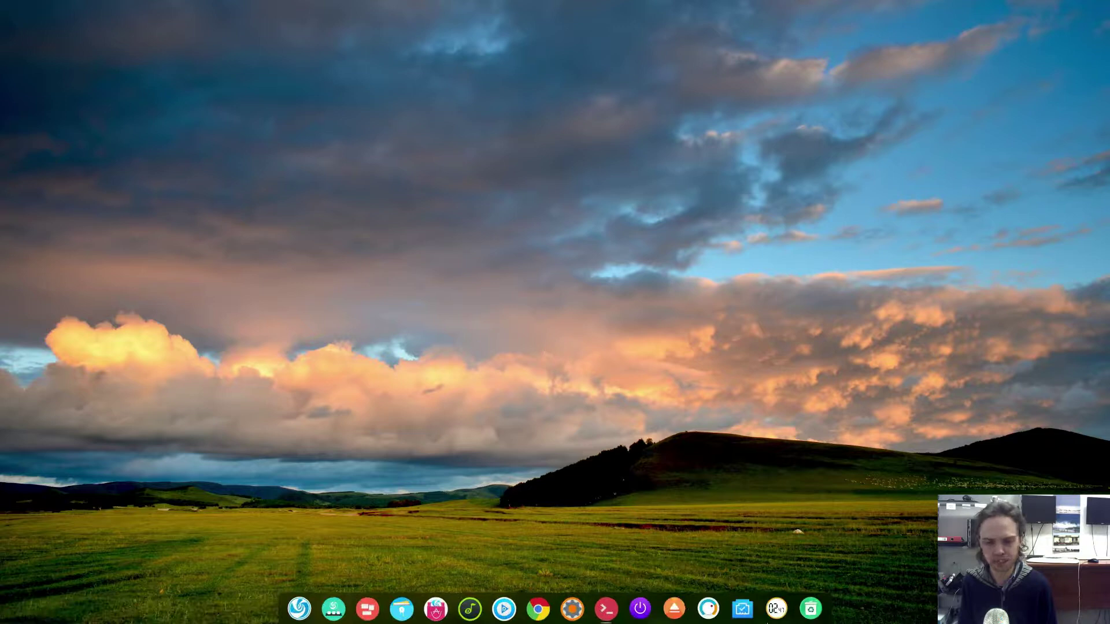
Turn the dock's Power plugin off and then back on
{"action": "right_click", "coordinate": [825, 621]}
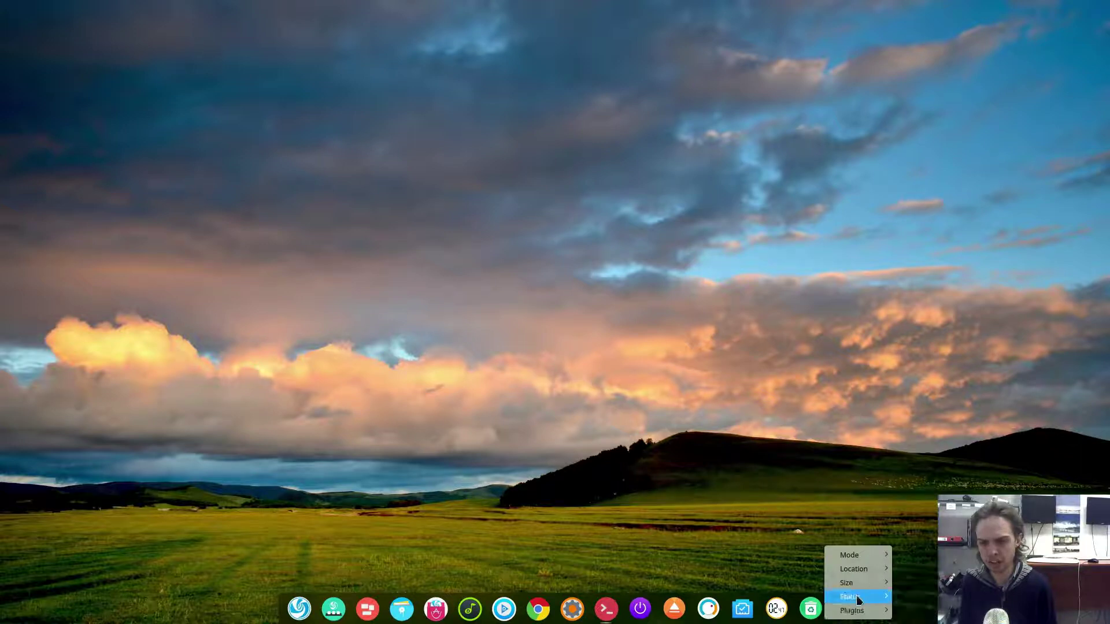
{"action": "mouse_move", "coordinate": [859, 600]}
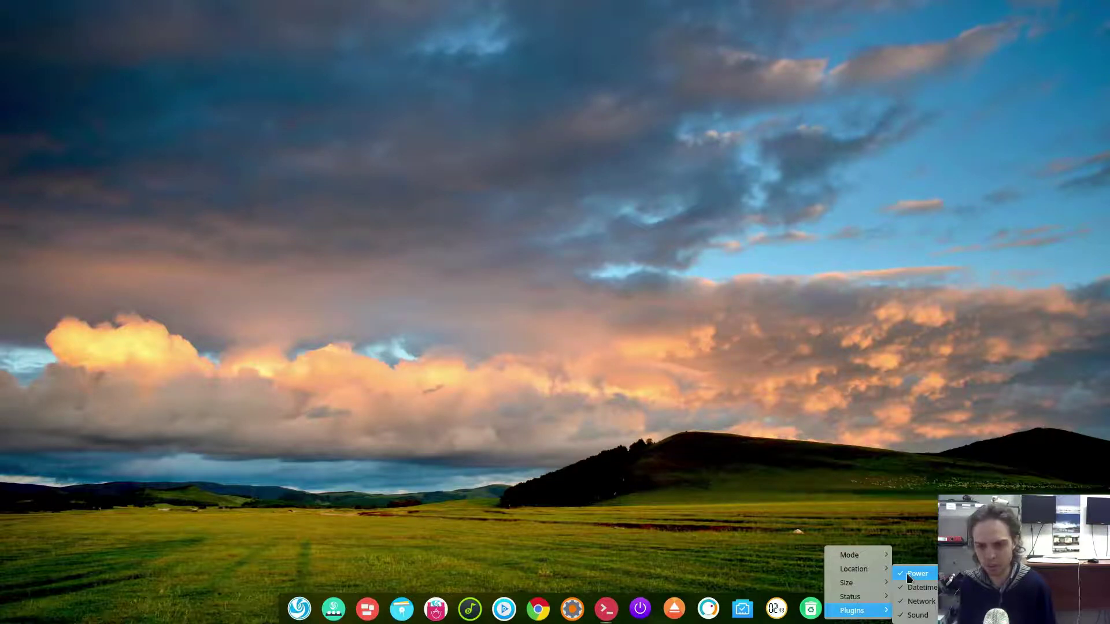
{"action": "left_click", "coordinate": [899, 579]}
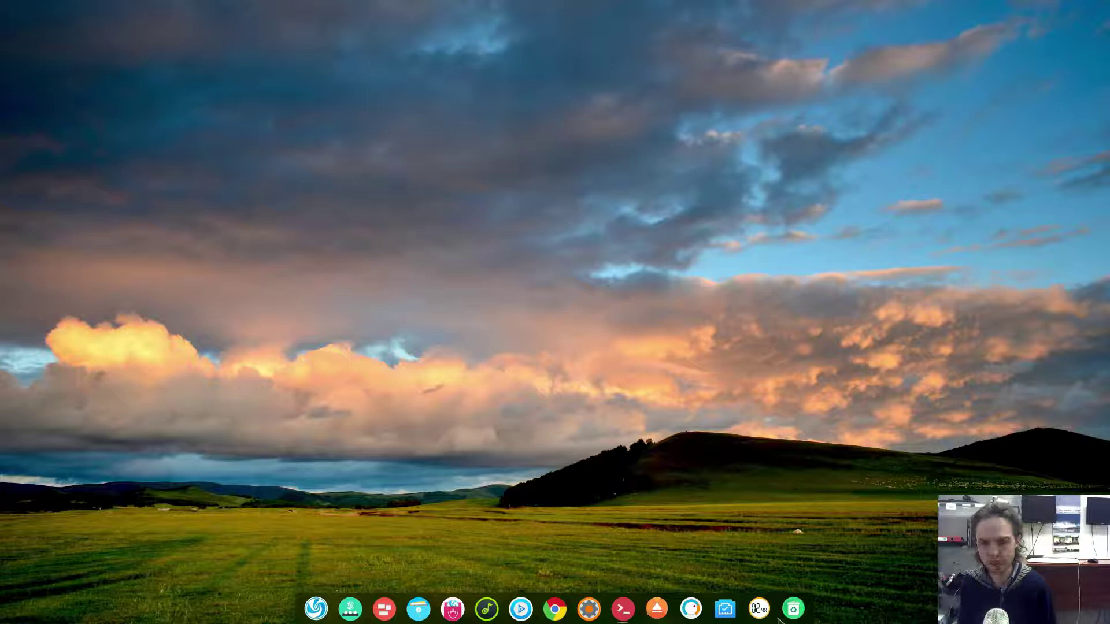
{"action": "right_click", "coordinate": [809, 621]}
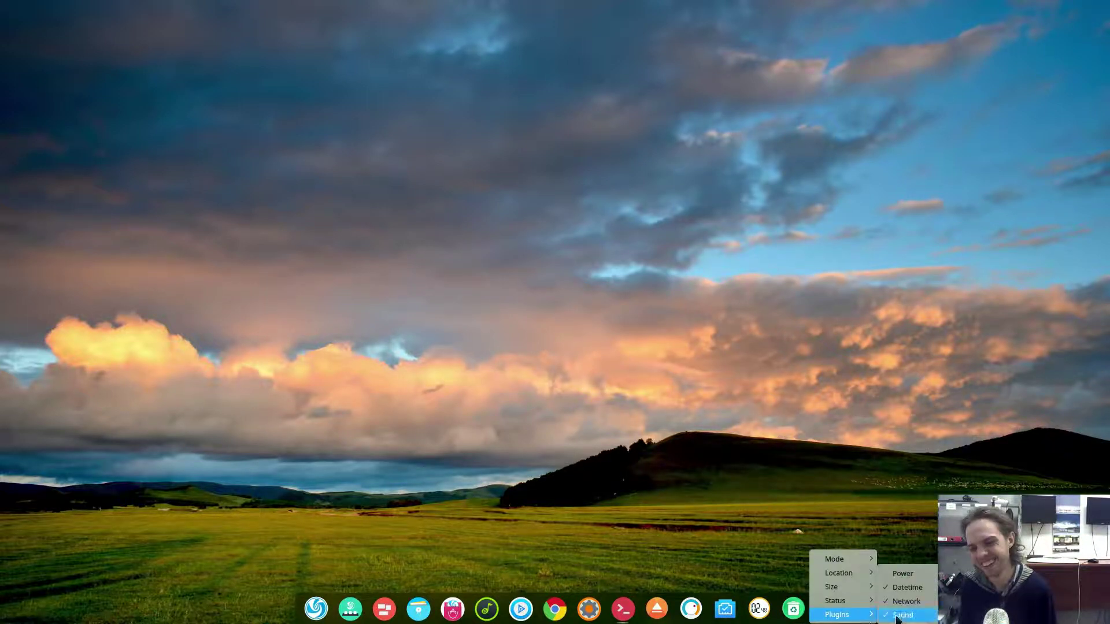
{"action": "left_click", "coordinate": [899, 575]}
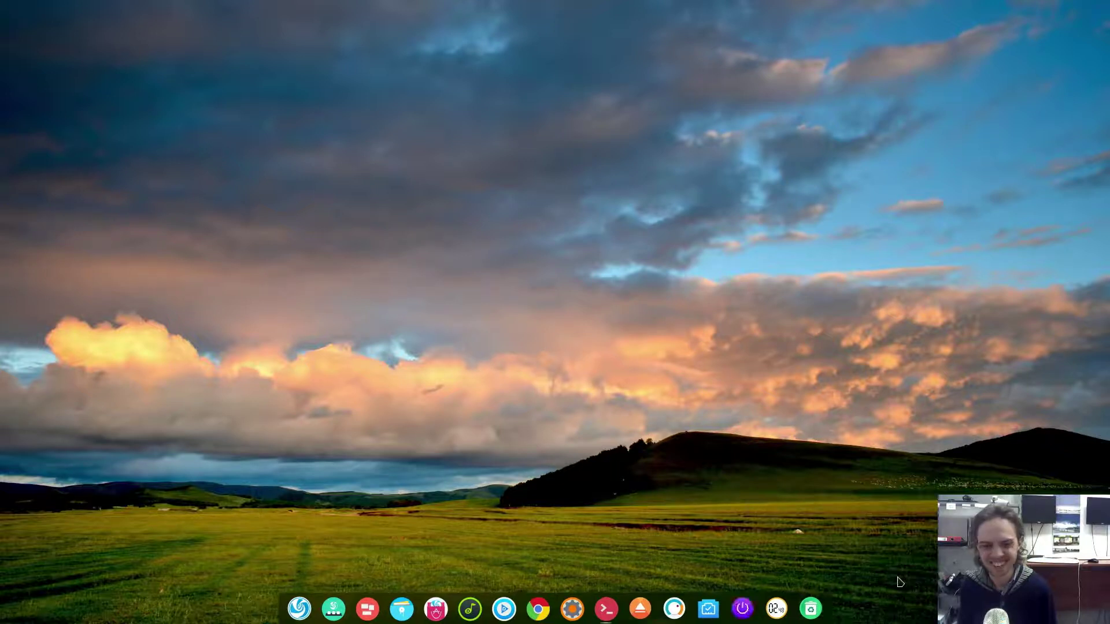
Launch System Monitor from the power screen and snap it to the right half of the screen
{"action": "left_click", "coordinate": [742, 609]}
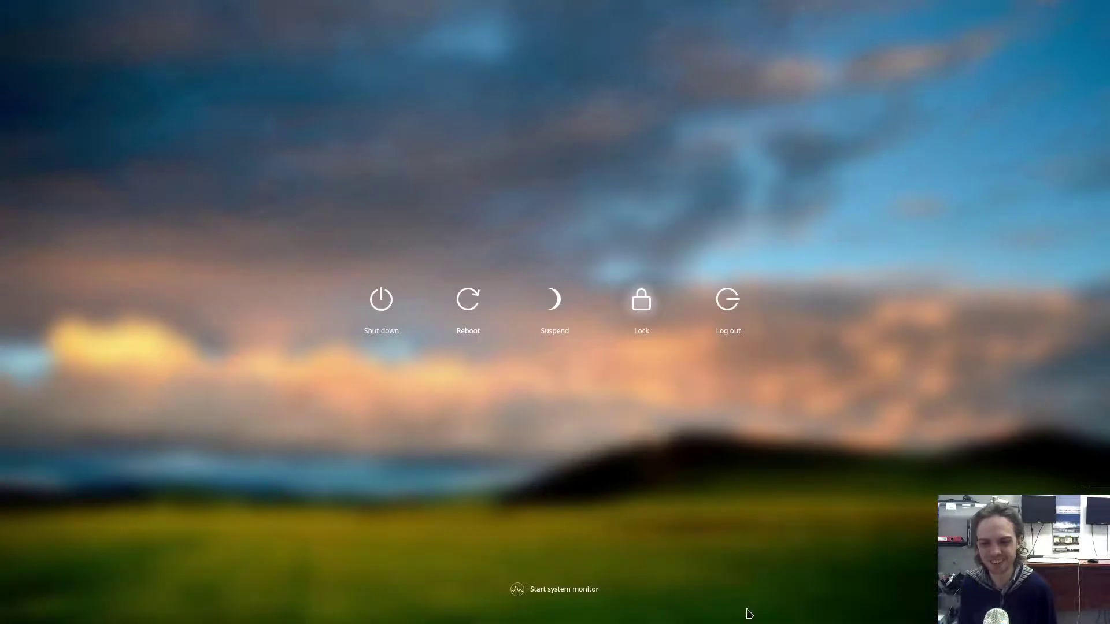
{"action": "left_click", "coordinate": [560, 596]}
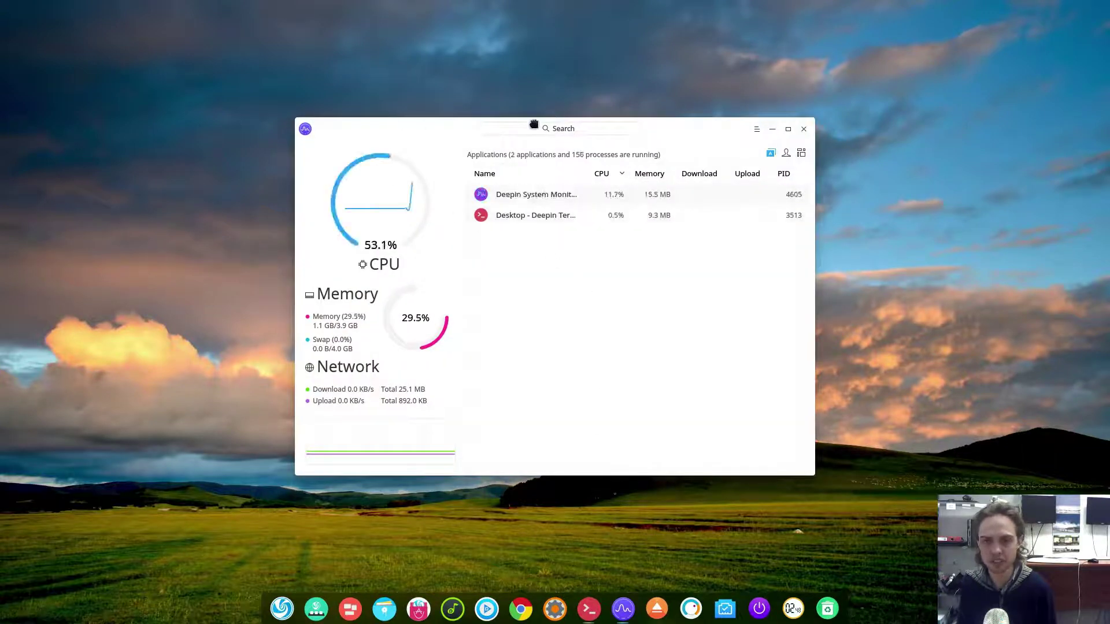
{"action": "left_click_drag", "start_coordinate": [398, 127], "coordinate": [1106, 54]}
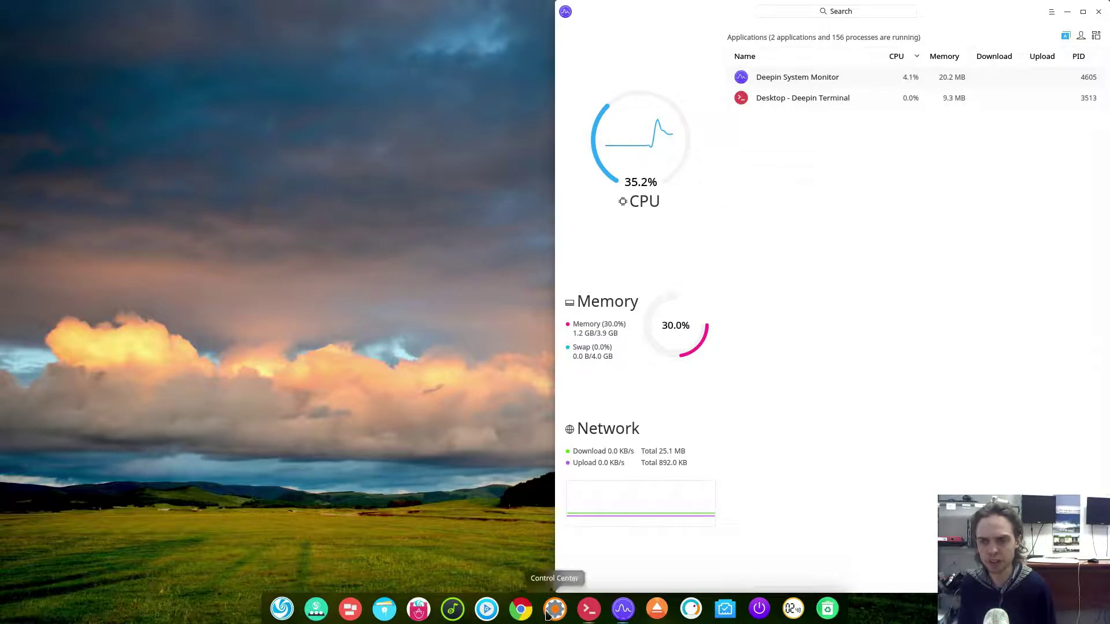
{"action": "left_click", "coordinate": [548, 614]}
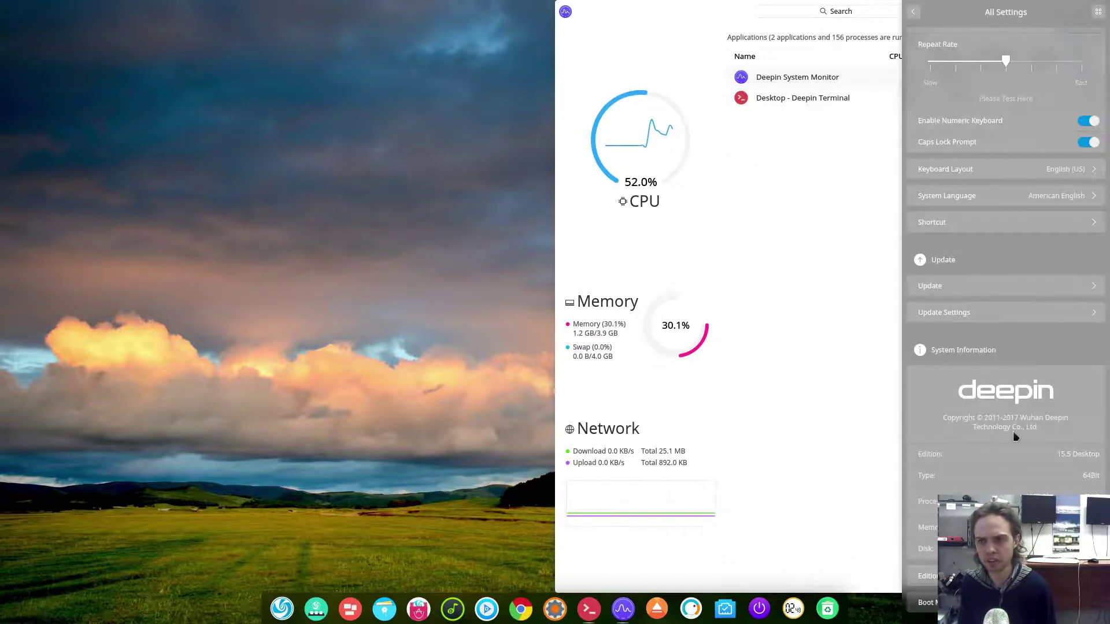
{"action": "scroll", "coordinate": [1013, 431], "scroll_direction": "up", "scroll_amount": 5}
{"action": "scroll", "coordinate": [1013, 431], "scroll_direction": "up", "scroll_amount": 15}
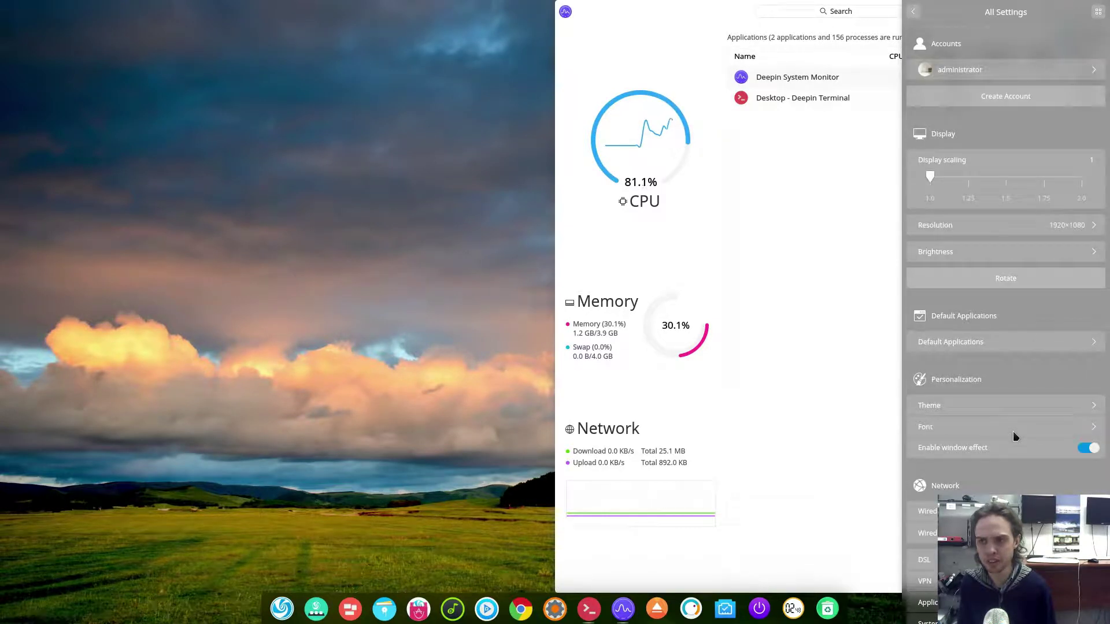
{"action": "scroll", "coordinate": [1012, 431], "scroll_direction": "down", "scroll_amount": 1}
{"action": "scroll", "coordinate": [1012, 431], "scroll_direction": "down", "scroll_amount": 1}
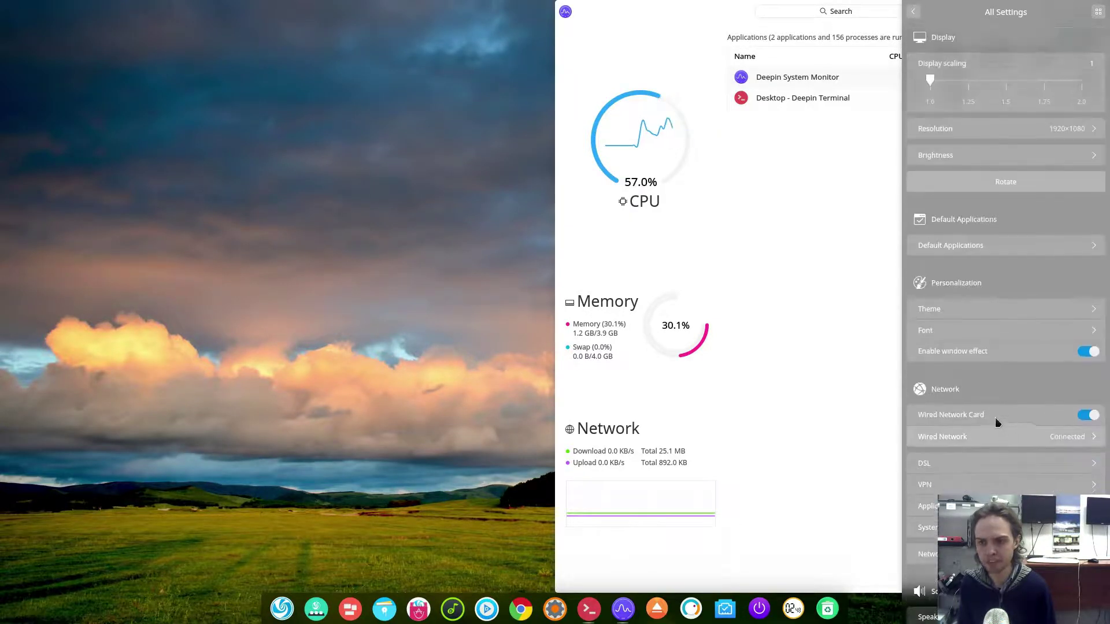
{"action": "left_click", "coordinate": [1087, 354]}
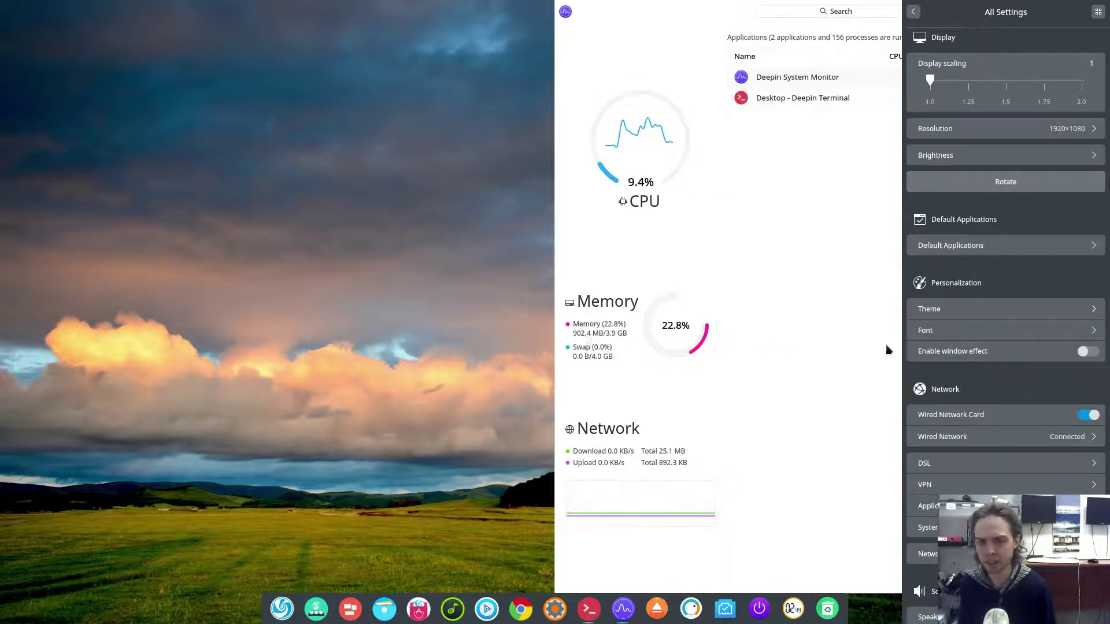
{"action": "left_click", "coordinate": [1099, 354]}
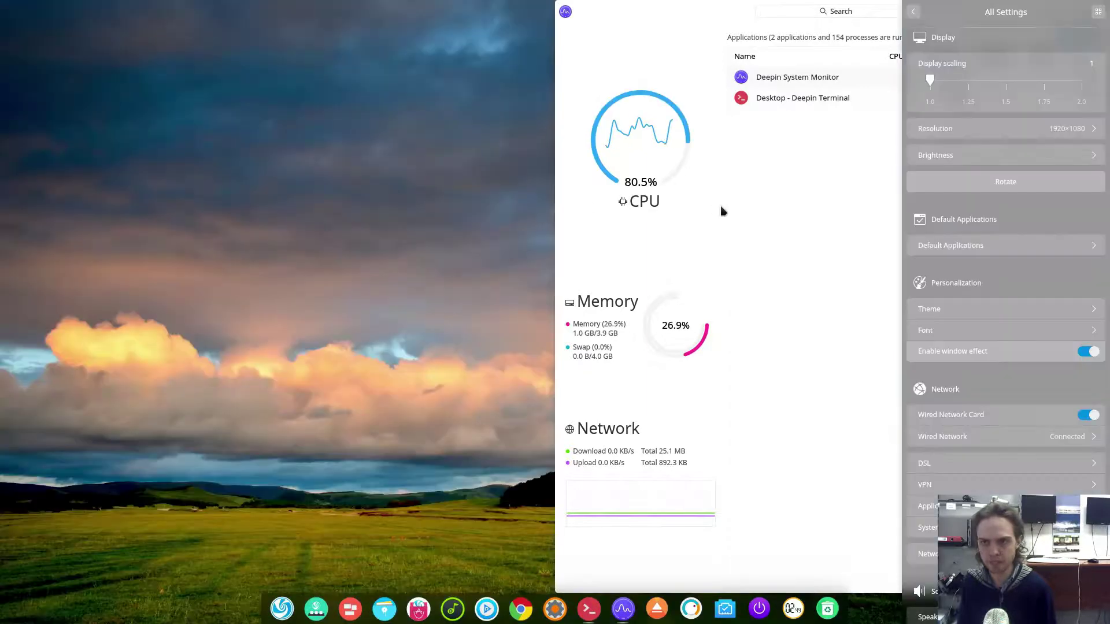
{"action": "left_click", "coordinate": [711, 199]}
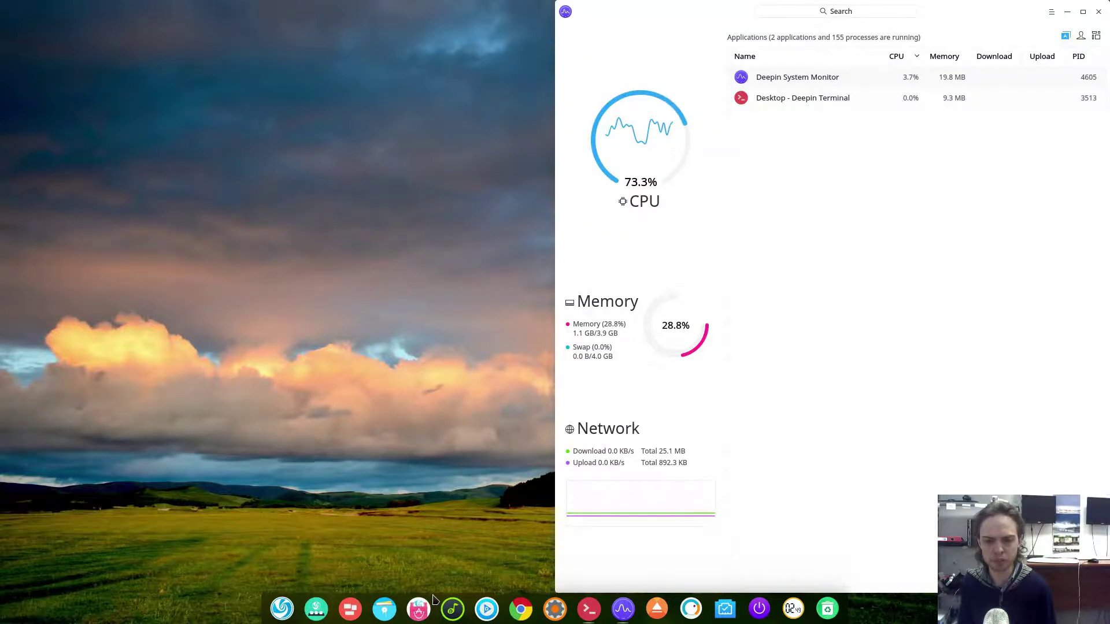
Open Deepin Store maximised and search for 'deepin', listing 27 apps
{"action": "left_click", "coordinate": [432, 604]}
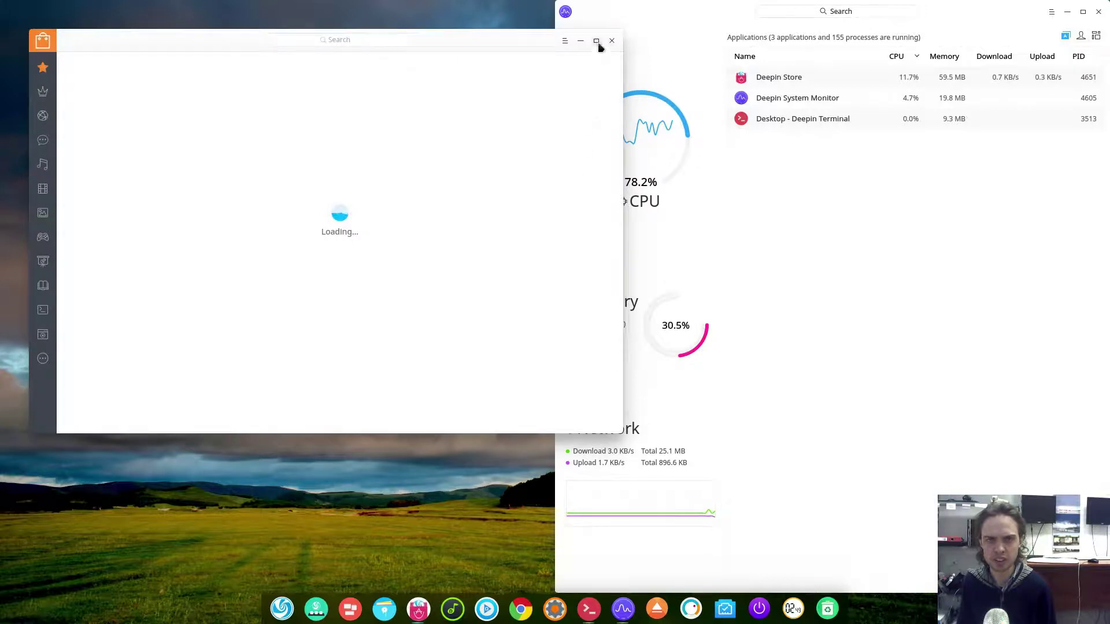
{"action": "left_click", "coordinate": [596, 42]}
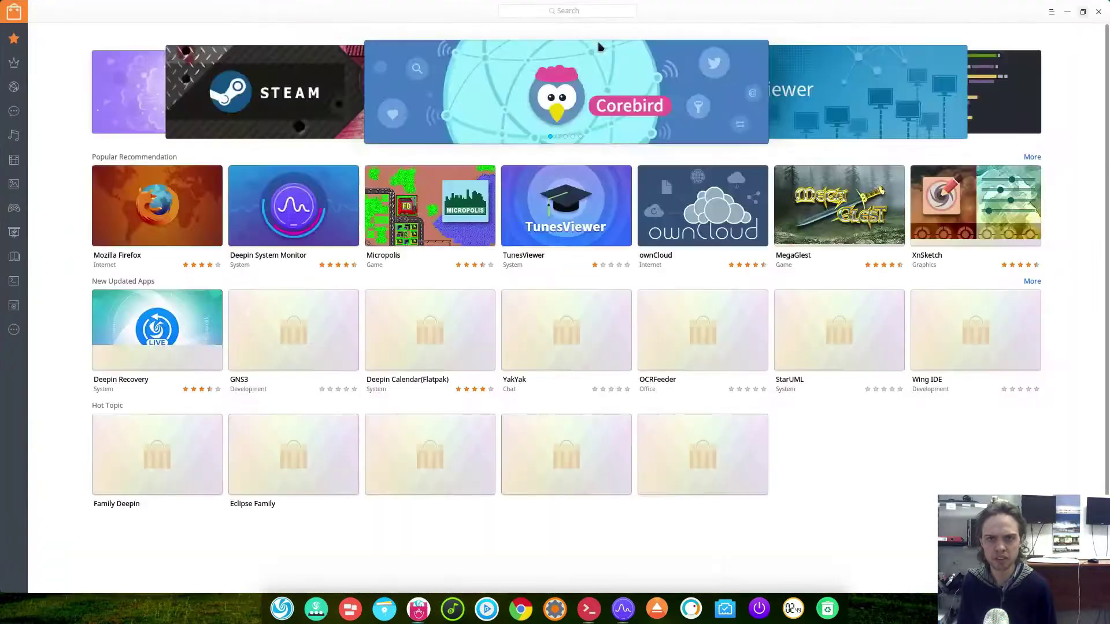
{"action": "left_click", "coordinate": [596, 9]}
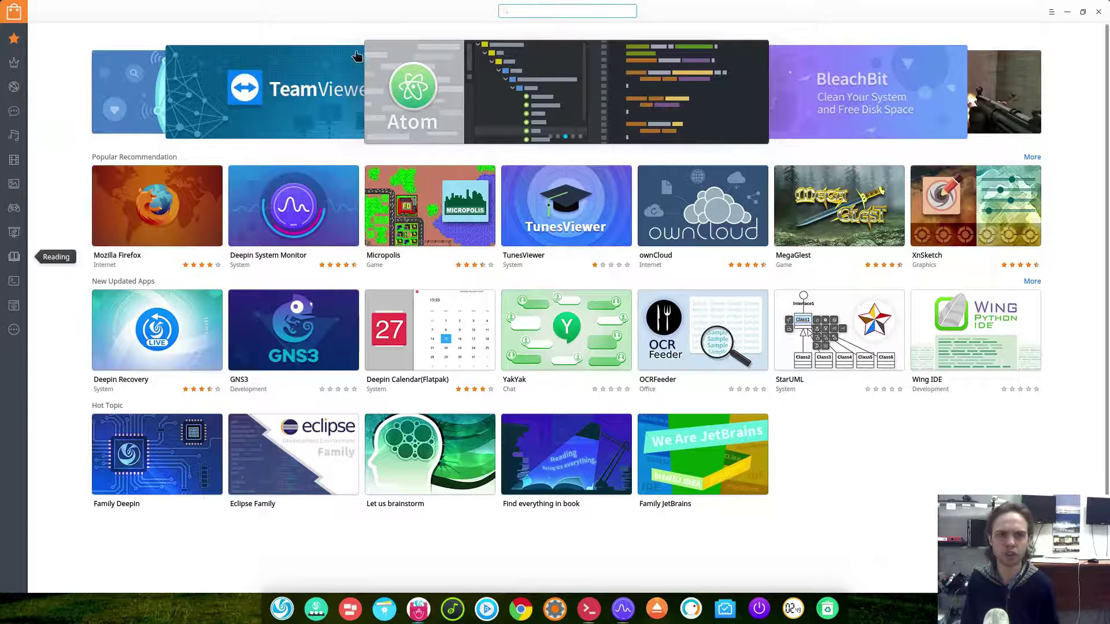
{"action": "type", "text": "deepin"}
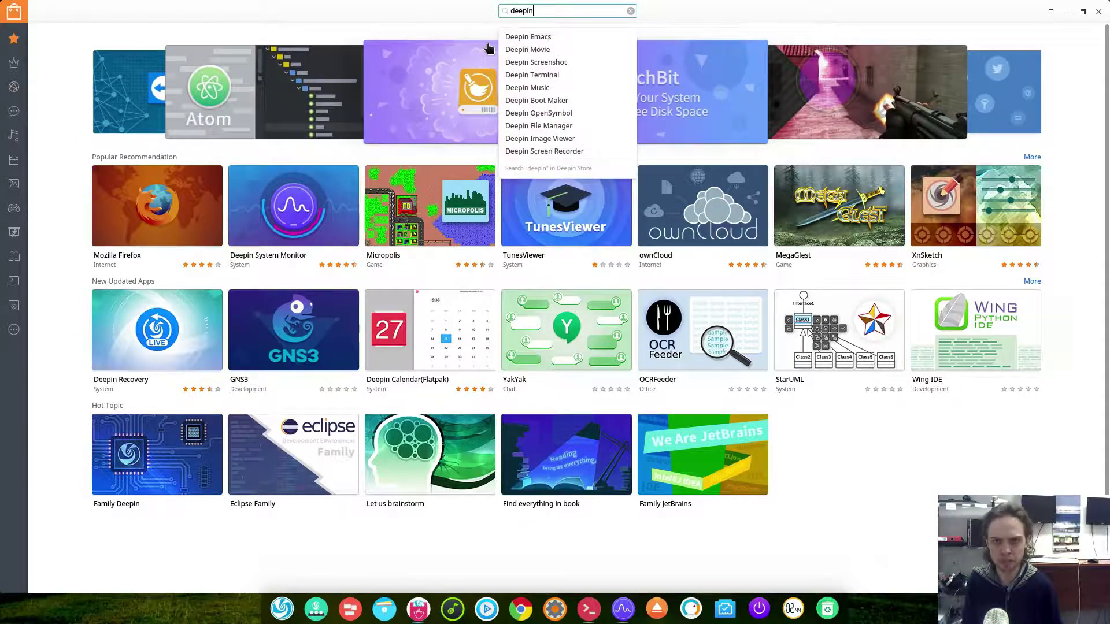
{"action": "key", "text": "Return"}
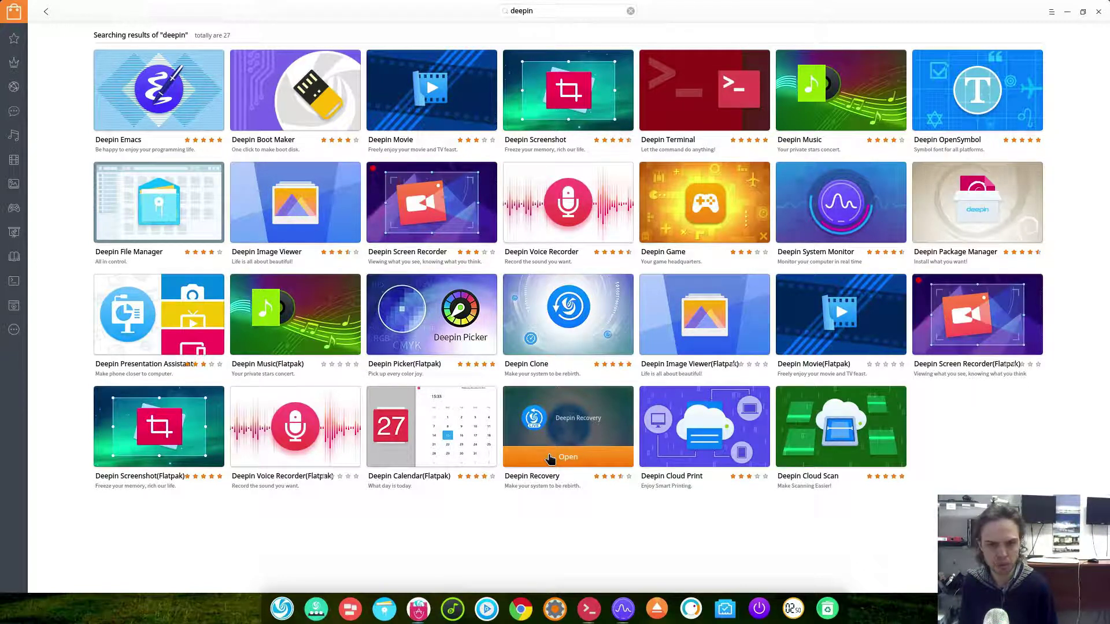
Launch Deepin Clone from the store results and authenticate with the account password
{"action": "left_click", "coordinate": [550, 458]}
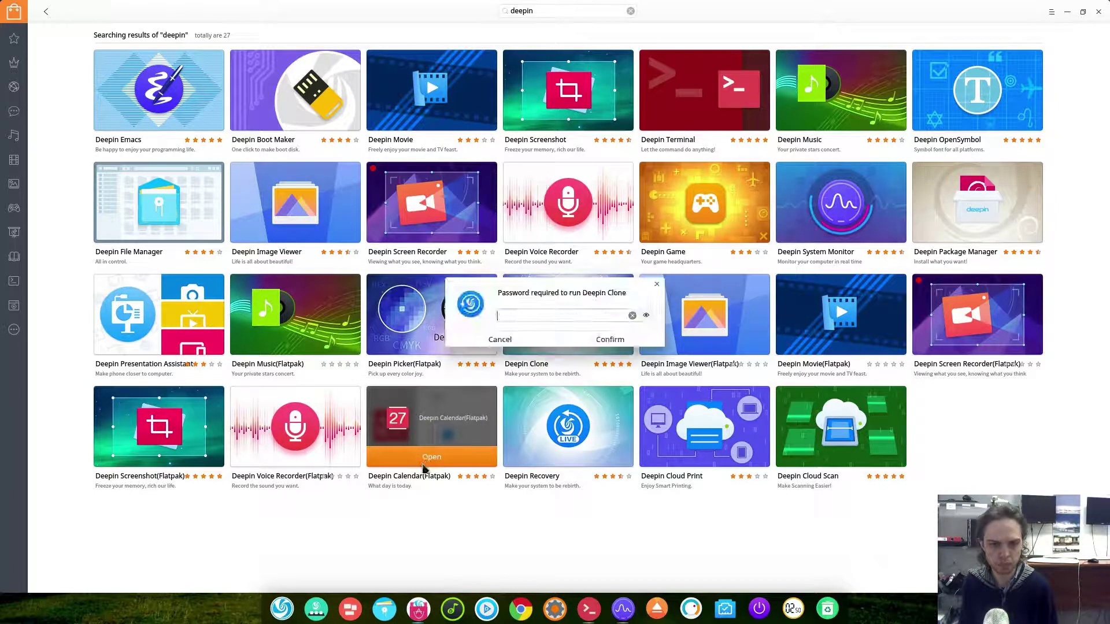
{"action": "left_click", "coordinate": [622, 304]}
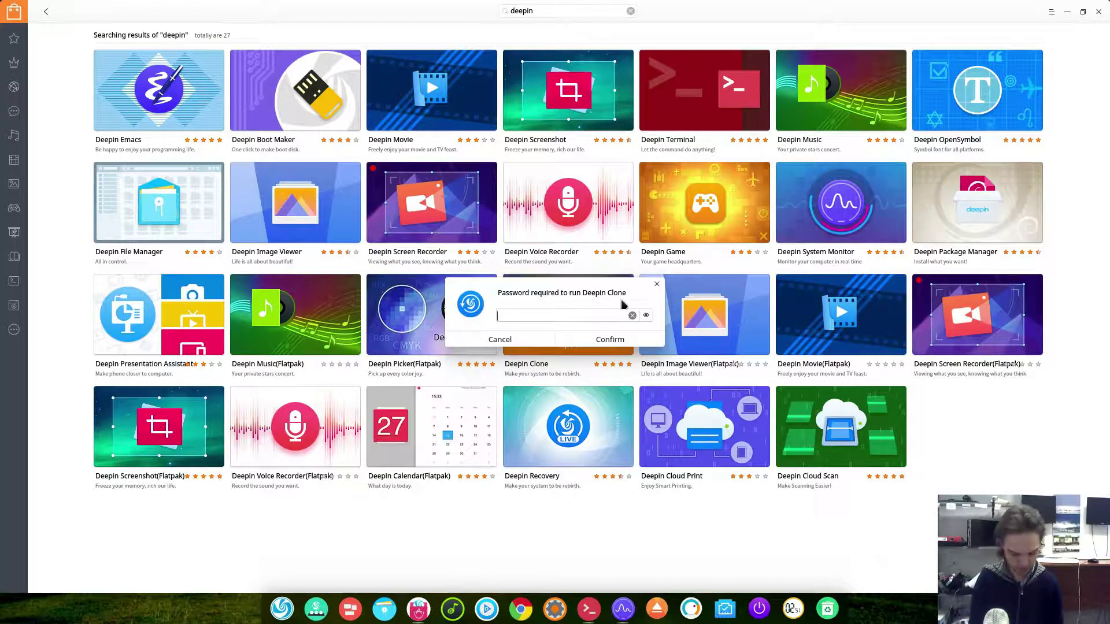
{"action": "type", "text": "*****"}
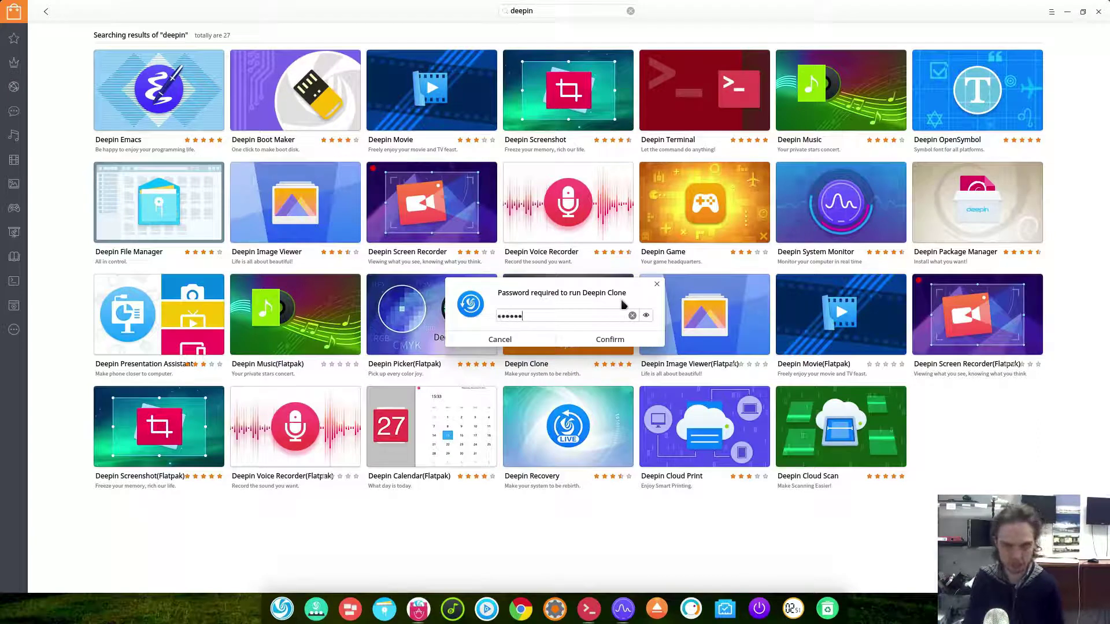
{"action": "key", "text": "Return"}
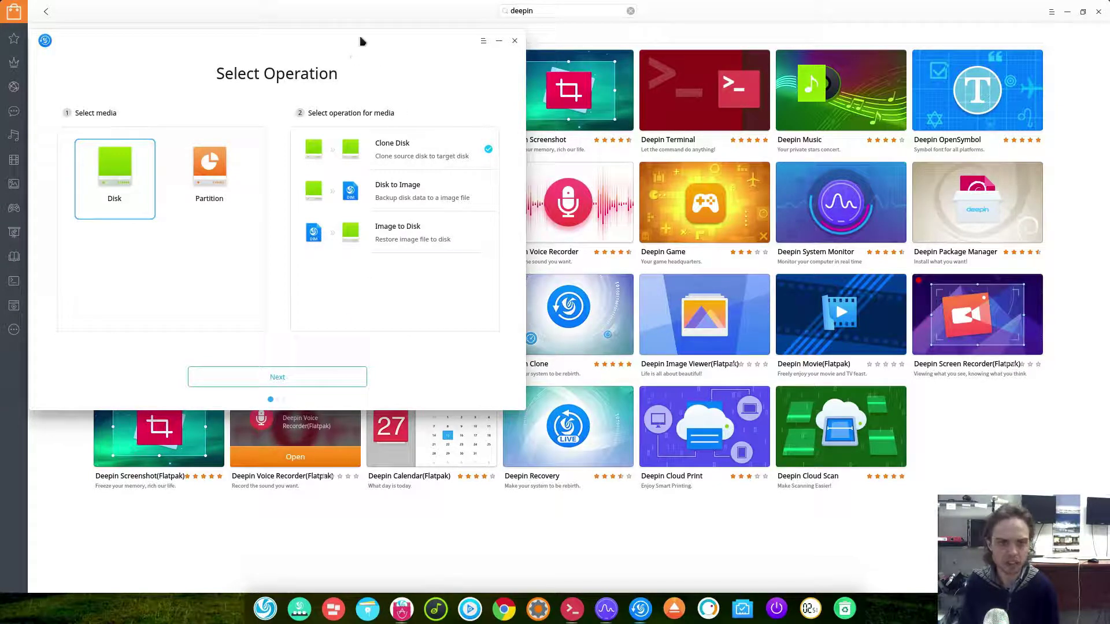
Reposition the Deepin Clone window, close Deepin Store, then close Deepin Clone
{"action": "mouse_move", "coordinate": [363, 36]}
{"action": "left_mouse_down"}
{"action": "mouse_move", "coordinate": [877, 365]}
{"action": "mouse_move", "coordinate": [910, 458]}
{"action": "mouse_move", "coordinate": [1040, 561]}
{"action": "mouse_move", "coordinate": [950, 554]}
{"action": "mouse_move", "coordinate": [920, 517]}
{"action": "mouse_move", "coordinate": [834, 460]}
{"action": "mouse_move", "coordinate": [867, 270]}
{"action": "mouse_move", "coordinate": [903, 233]}
{"action": "mouse_move", "coordinate": [904, 252]}
{"action": "left_mouse_up"}
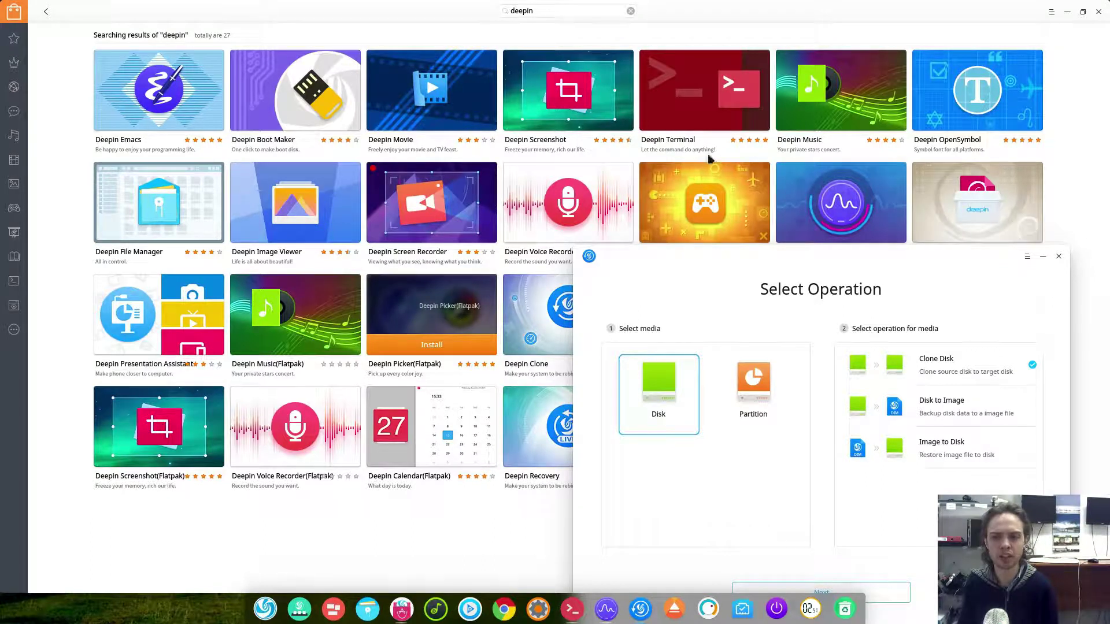
{"action": "left_click", "coordinate": [1099, 11]}
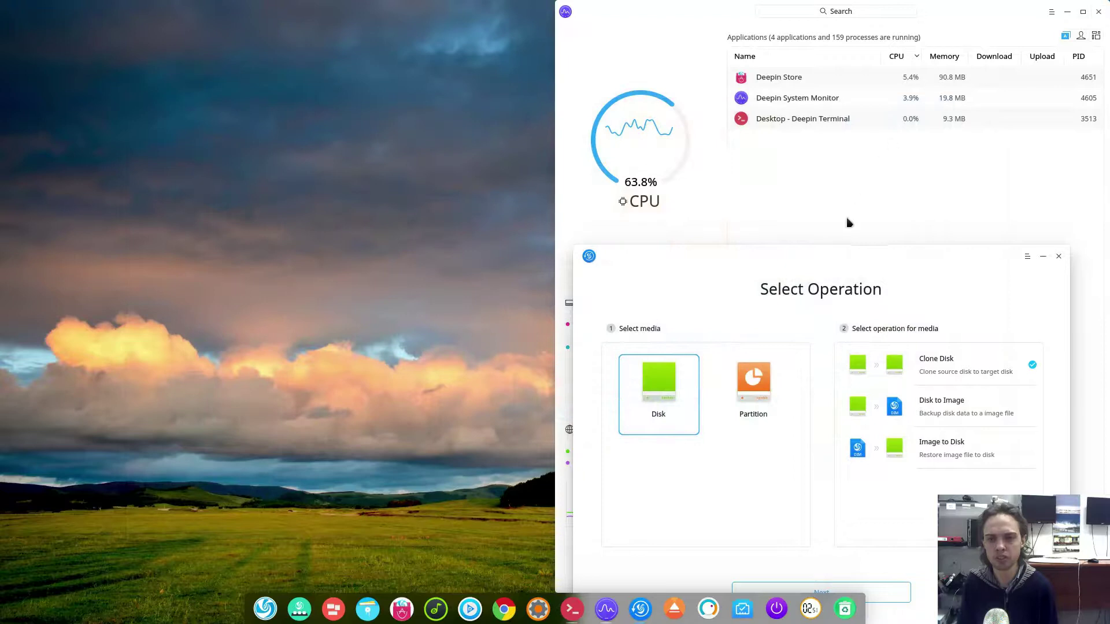
{"action": "left_click_drag", "start_coordinate": [845, 250], "coordinate": [536, 97]}
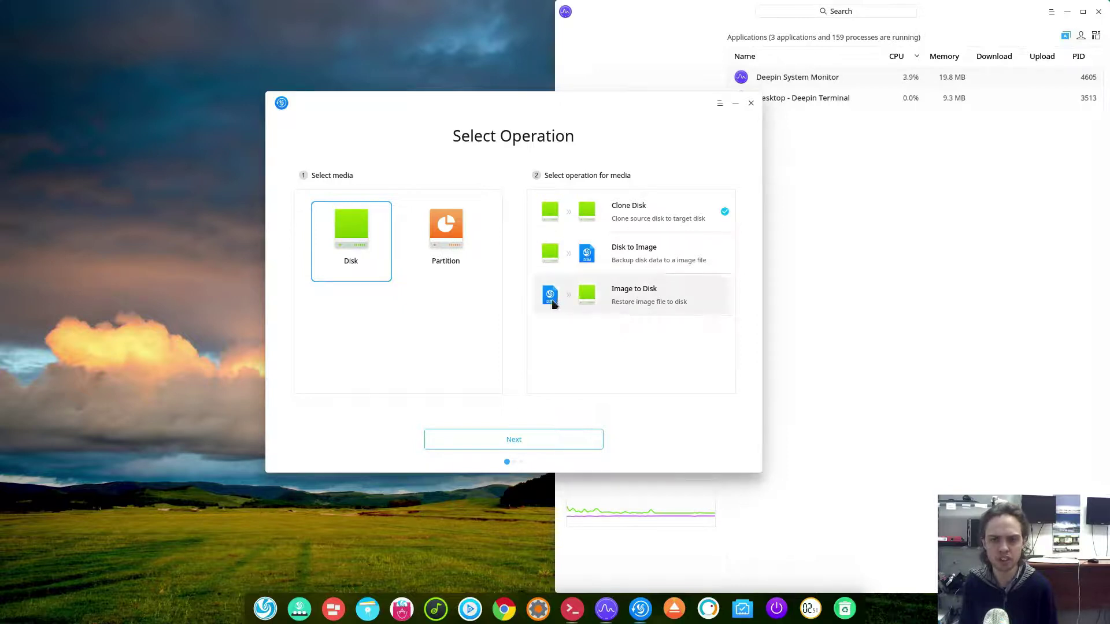
{"action": "left_click", "coordinate": [751, 103]}
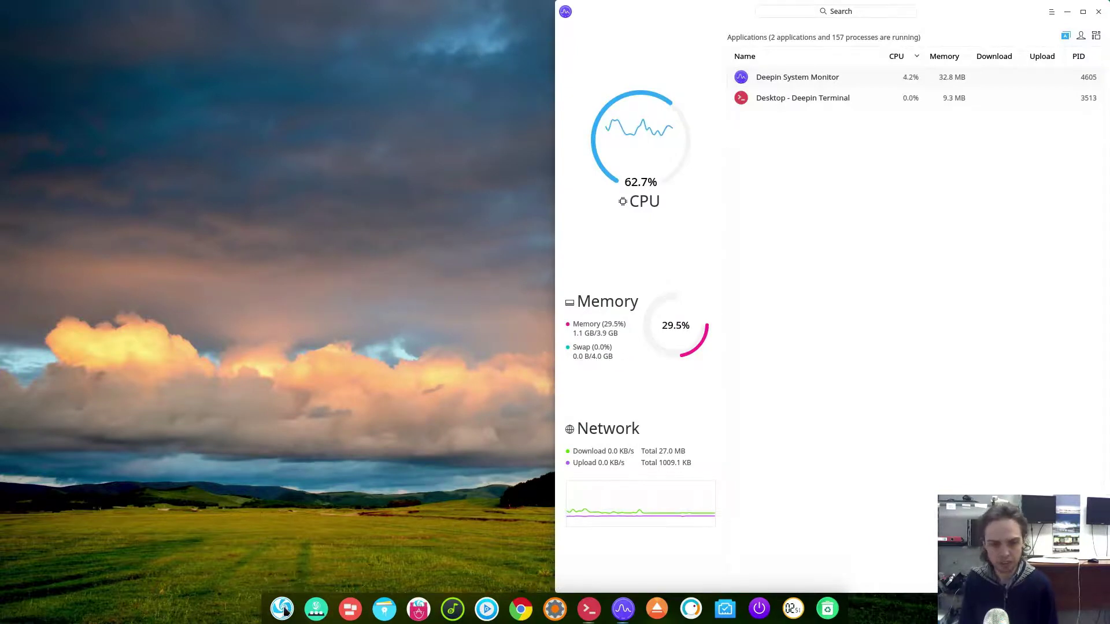
{"action": "left_click", "coordinate": [283, 609]}
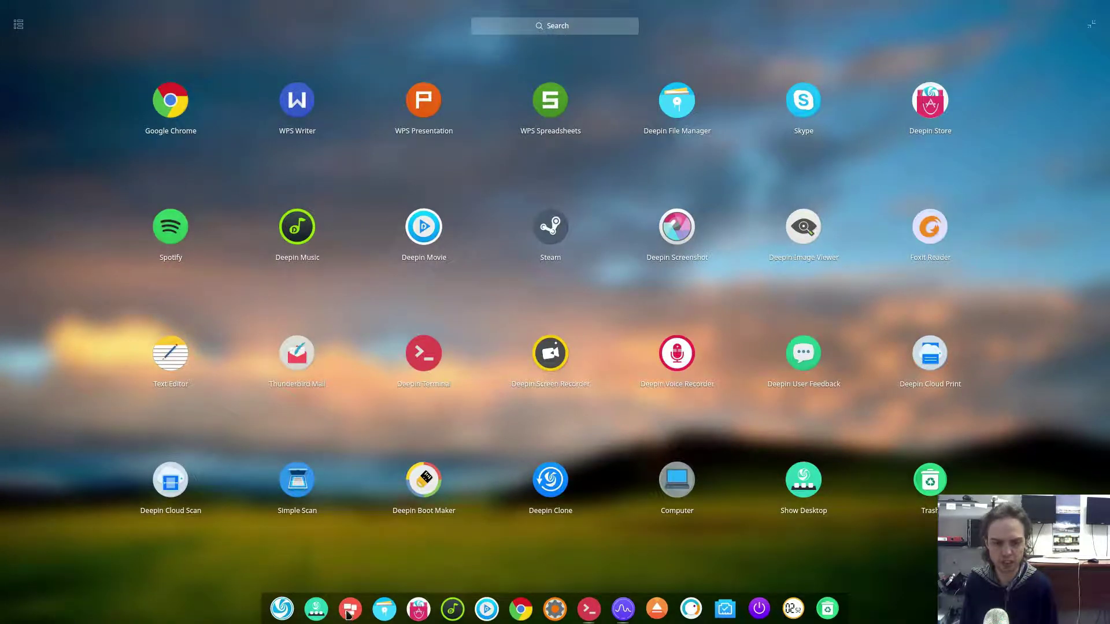
{"action": "left_click", "coordinate": [349, 612]}
{"action": "left_click", "coordinate": [348, 613]}
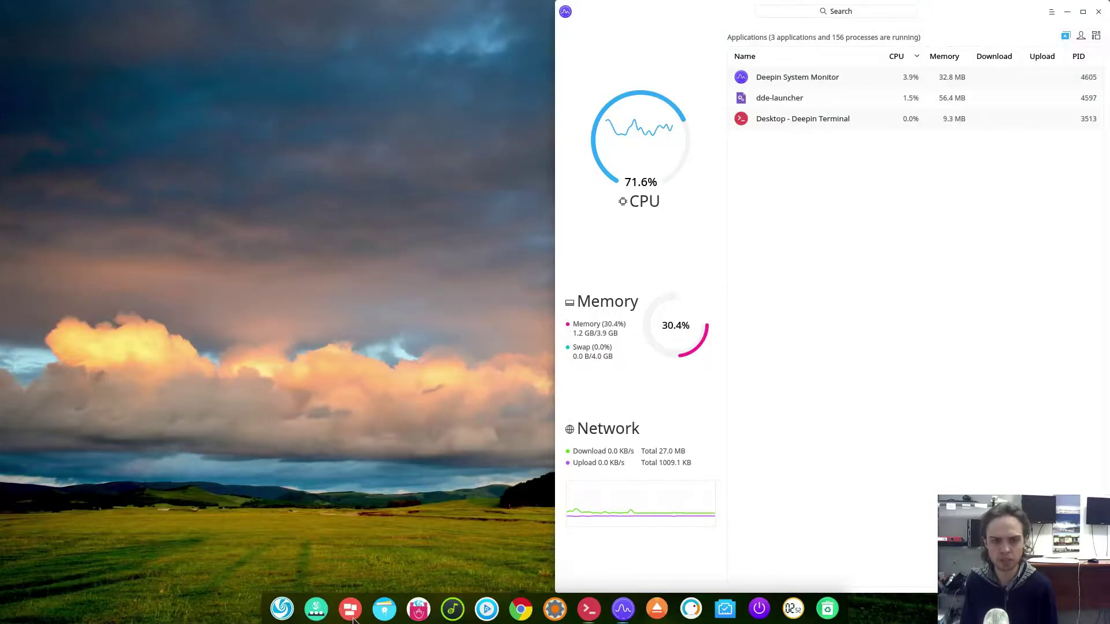
{"action": "left_click", "coordinate": [354, 619]}
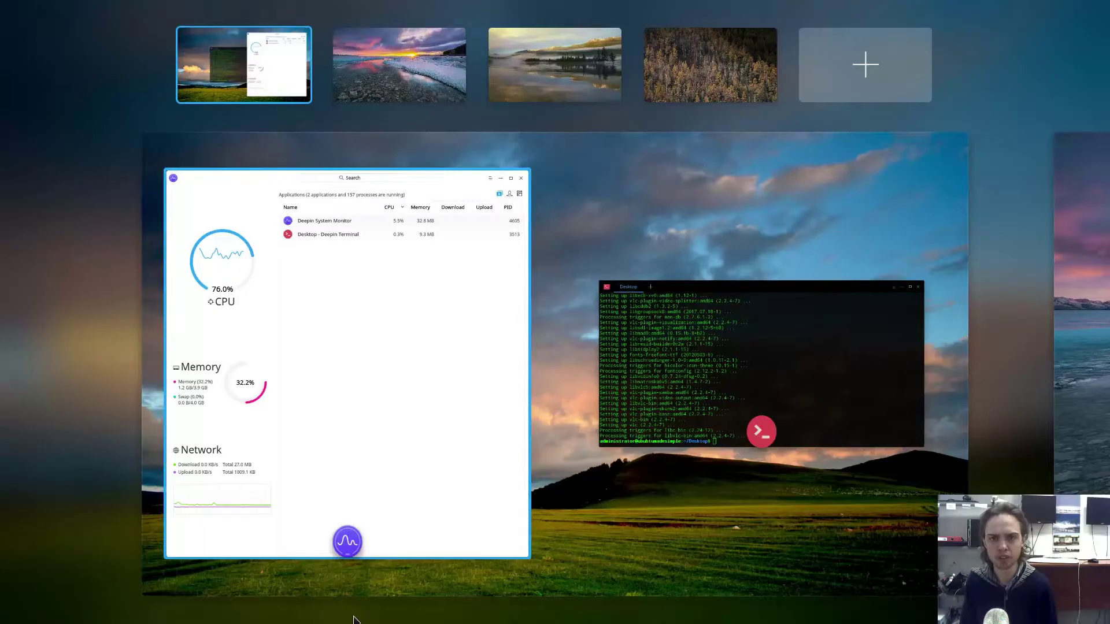
{"action": "mouse_move", "coordinate": [421, 527]}
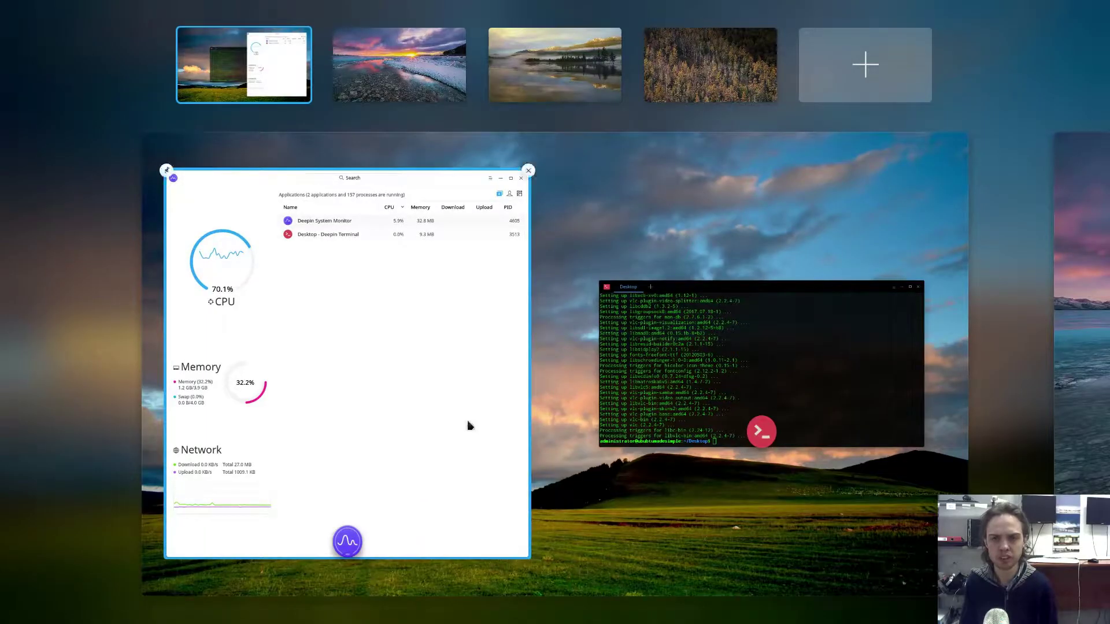
{"action": "mouse_move", "coordinate": [244, 63]}
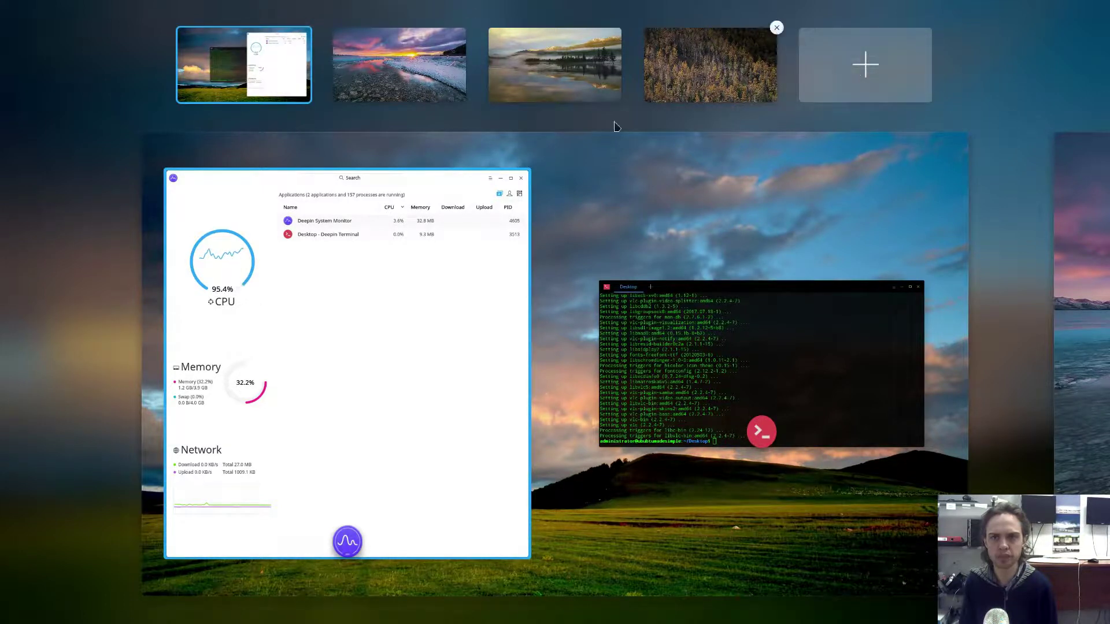
{"action": "left_click", "coordinate": [566, 230]}
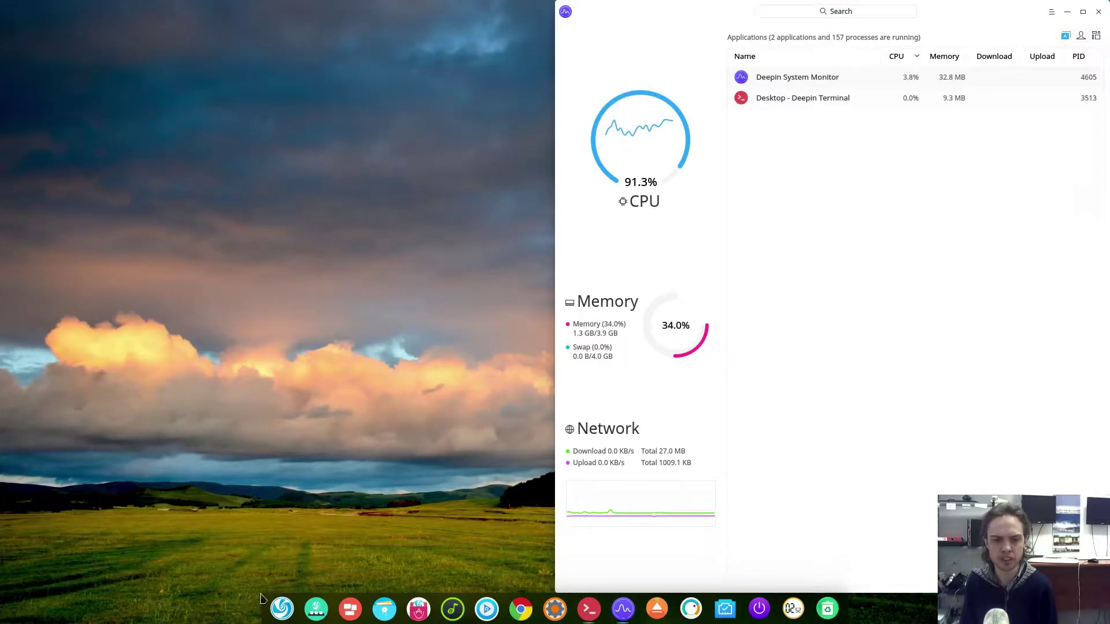
Open the launcher in windowed mode and toggle between category and icon-grid views
{"action": "left_click", "coordinate": [279, 615]}
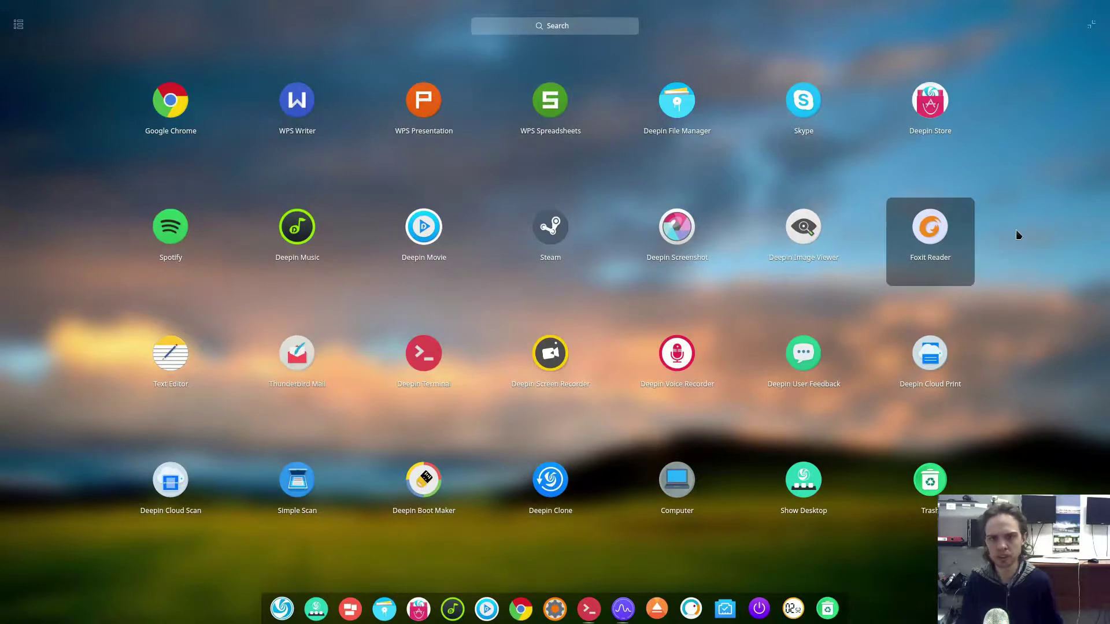
{"action": "left_click", "coordinate": [1090, 27]}
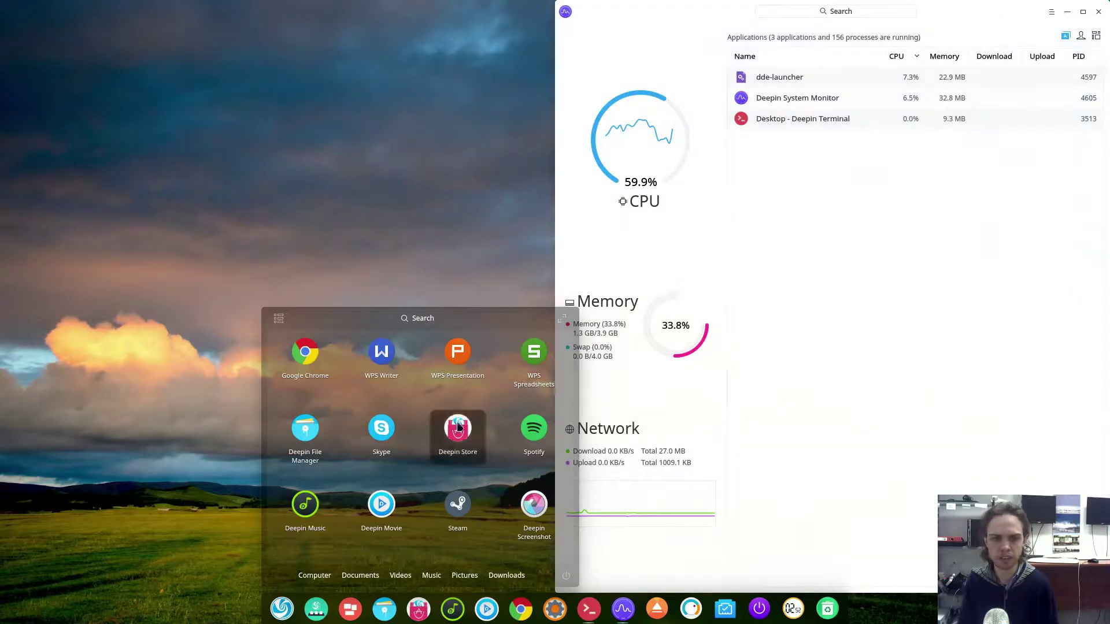
{"action": "left_click", "coordinate": [279, 320]}
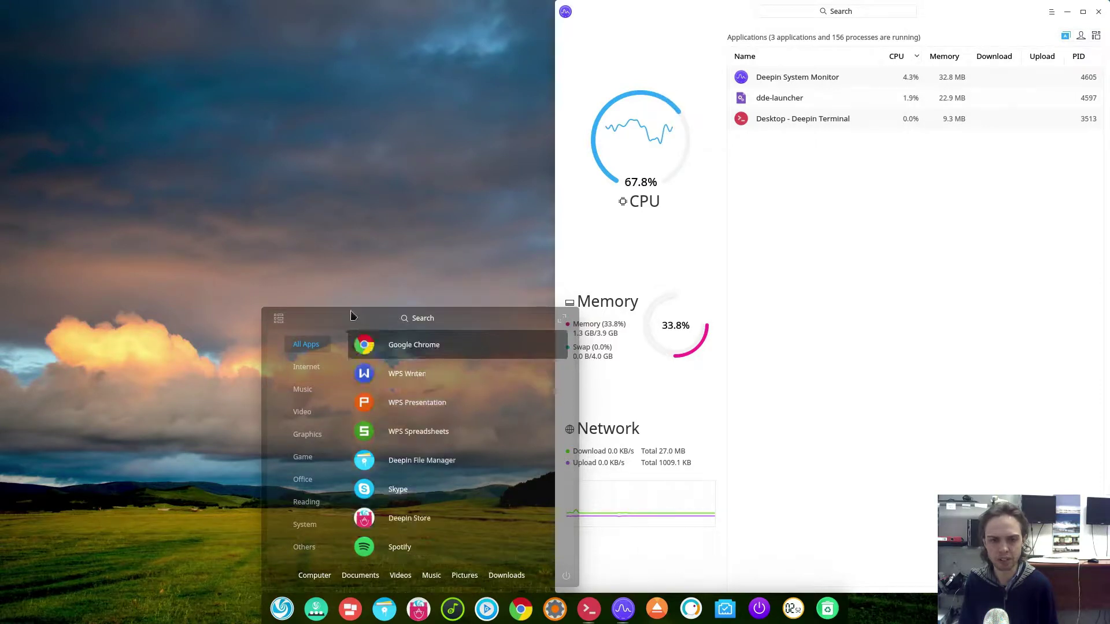
{"action": "left_click", "coordinate": [278, 320]}
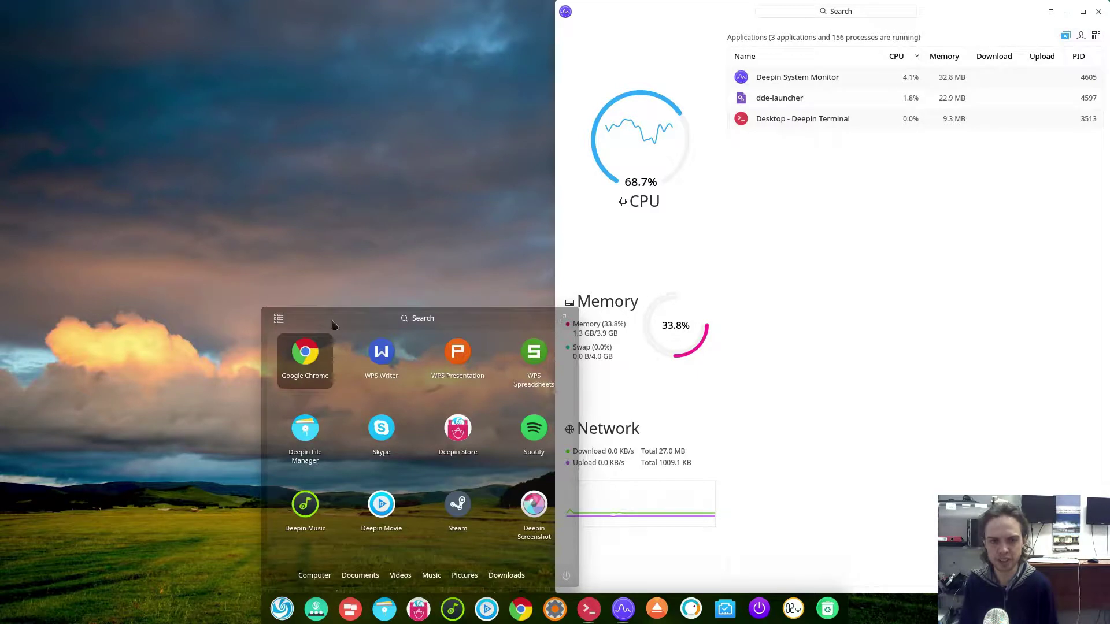
Return to the full-screen launcher's category view and browse the Game and Others categories
{"action": "left_click", "coordinate": [562, 323]}
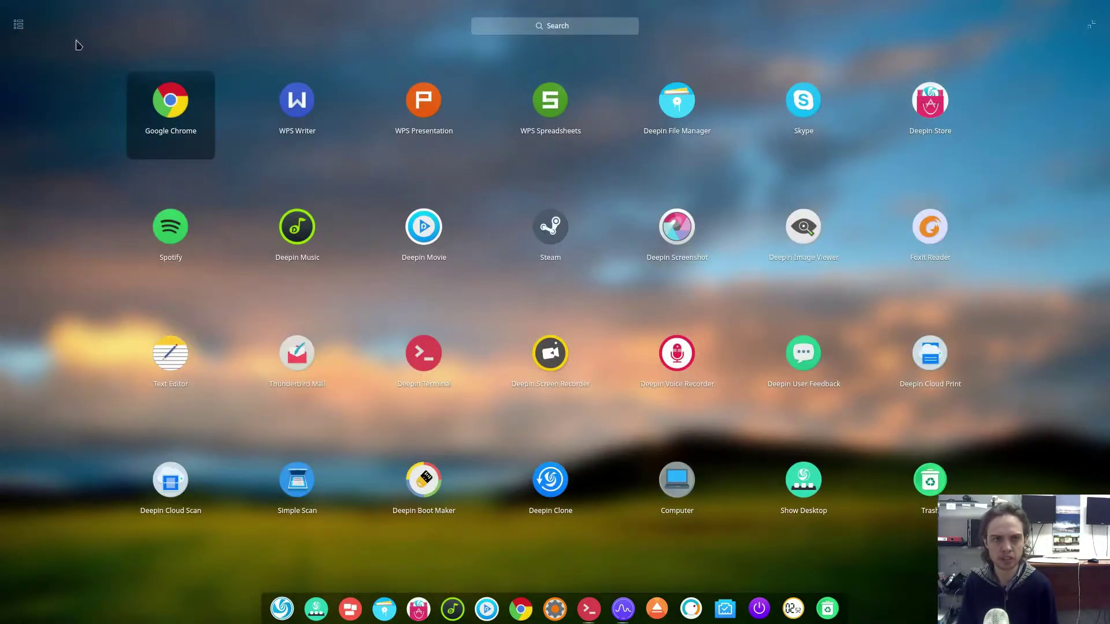
{"action": "left_click", "coordinate": [17, 26]}
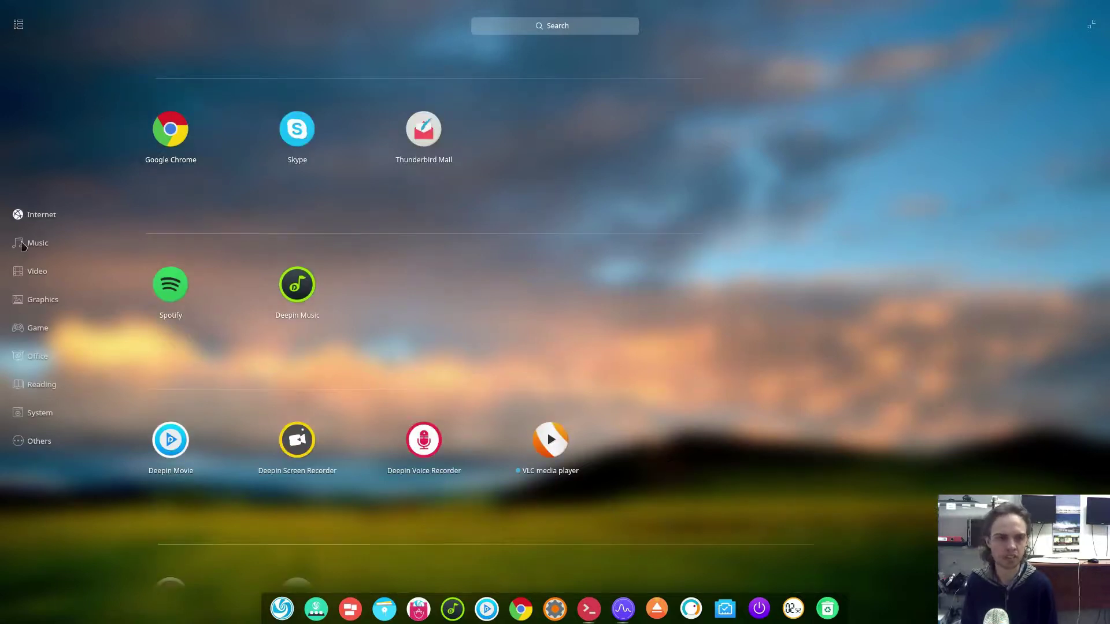
{"action": "left_click", "coordinate": [33, 328]}
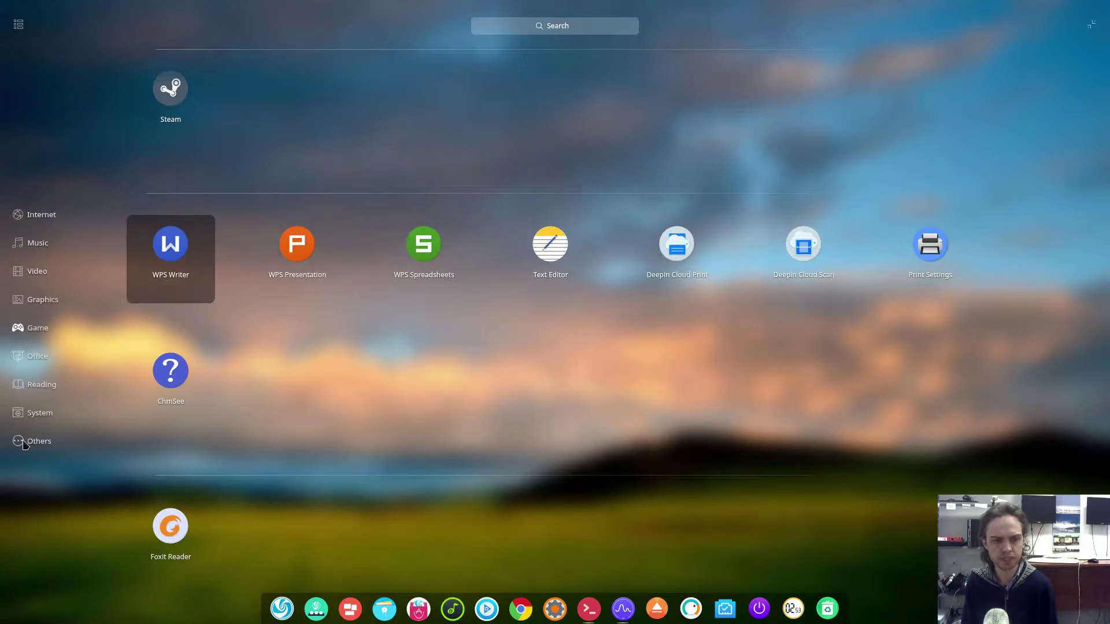
{"action": "left_click", "coordinate": [24, 444]}
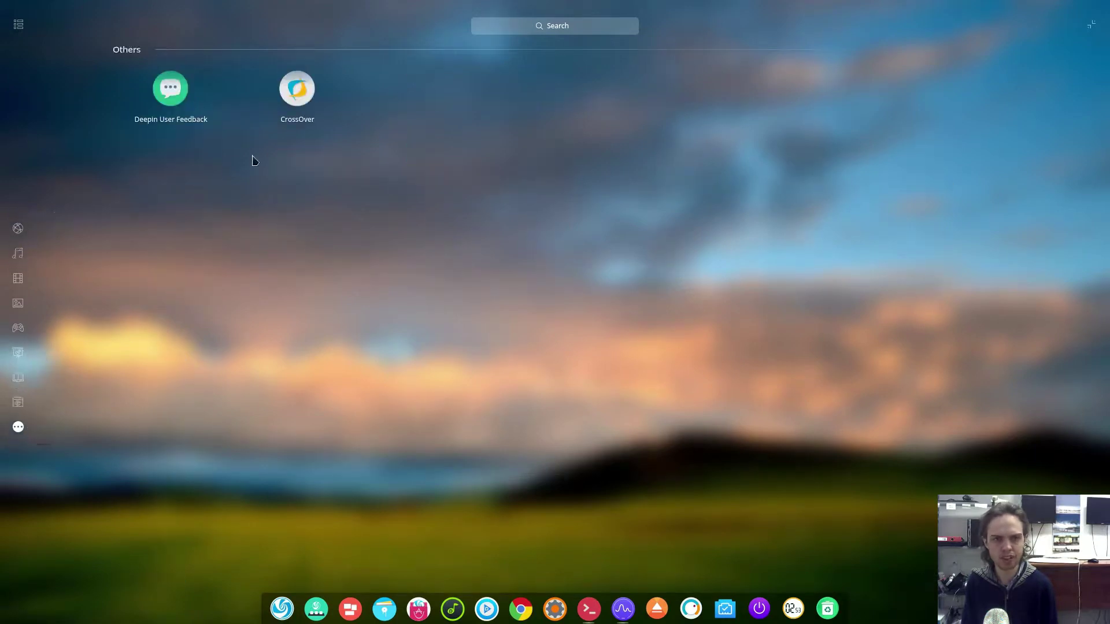
Launch CrossOver from the launcher's Others category
{"action": "left_click", "coordinate": [289, 118]}
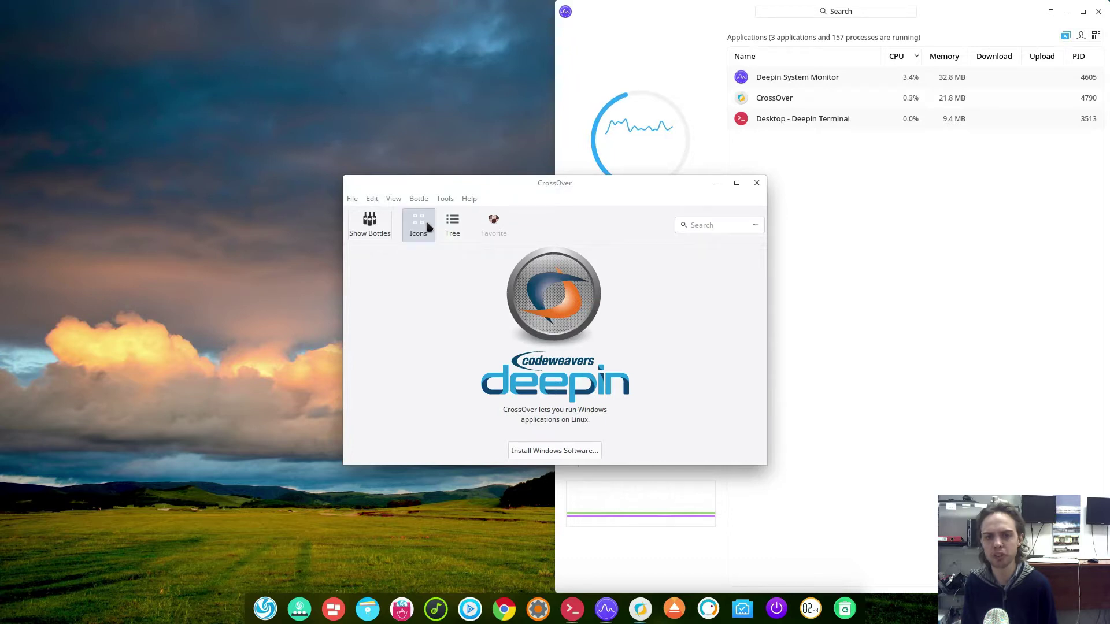
{"action": "left_click", "coordinate": [757, 184]}
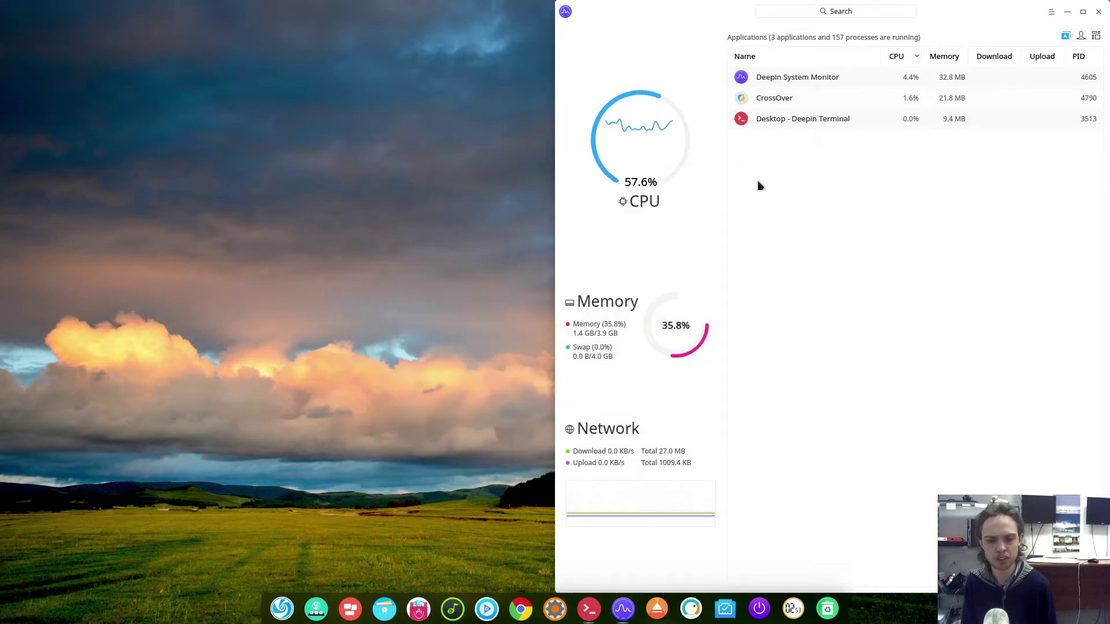